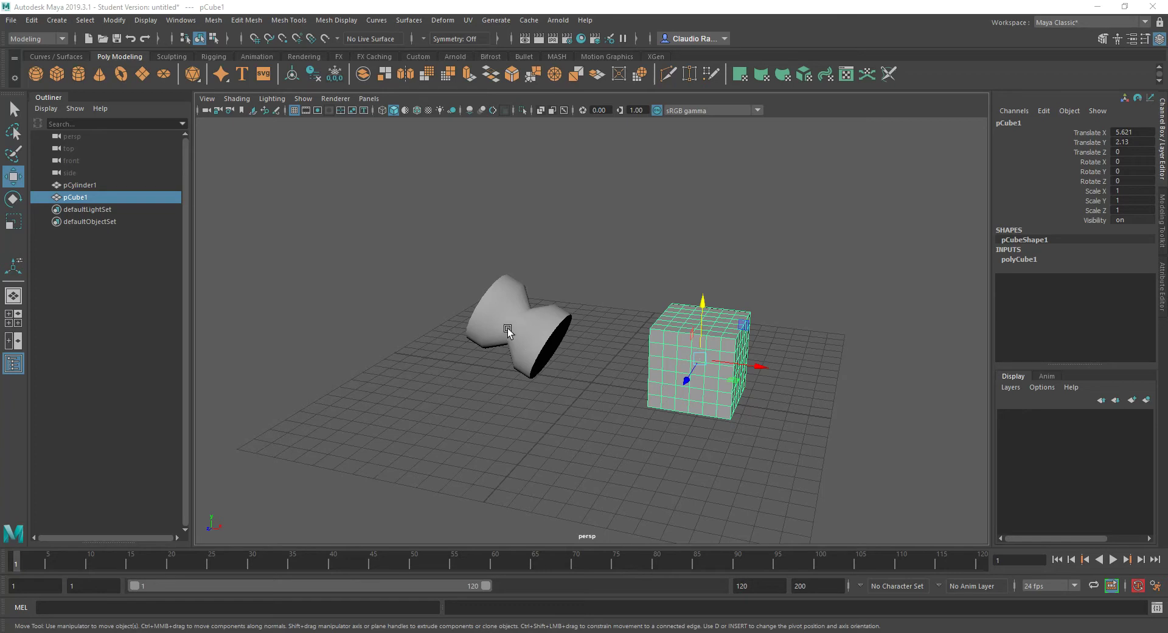
Clear the cube selection and create a polygon sphere at the origin
click(570, 406)
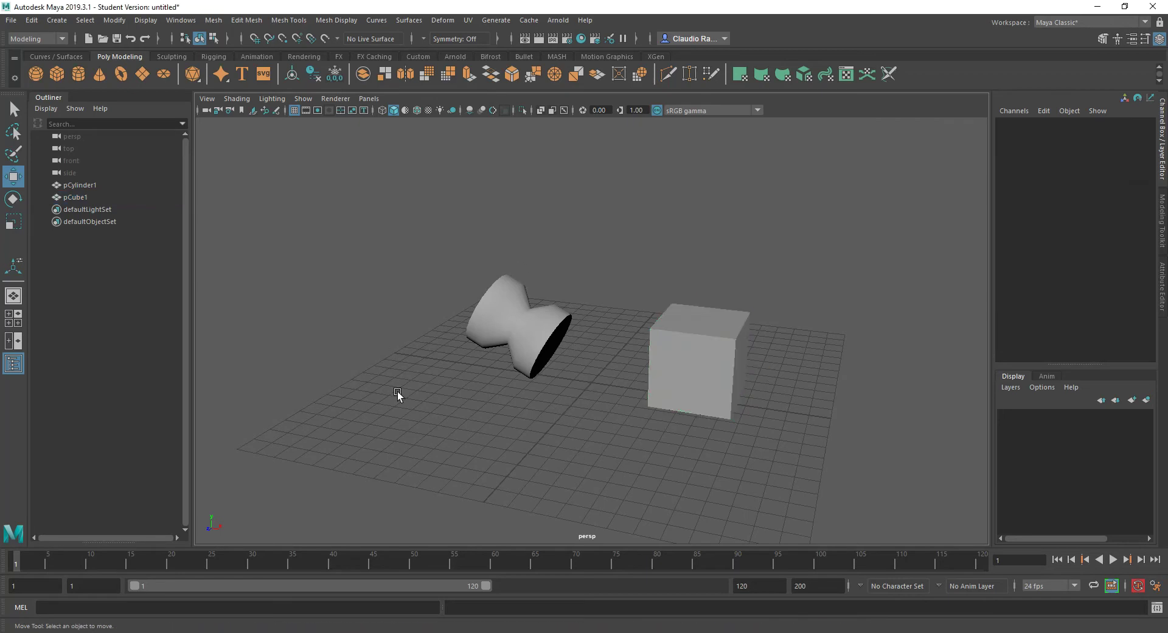
right_click(604, 392)
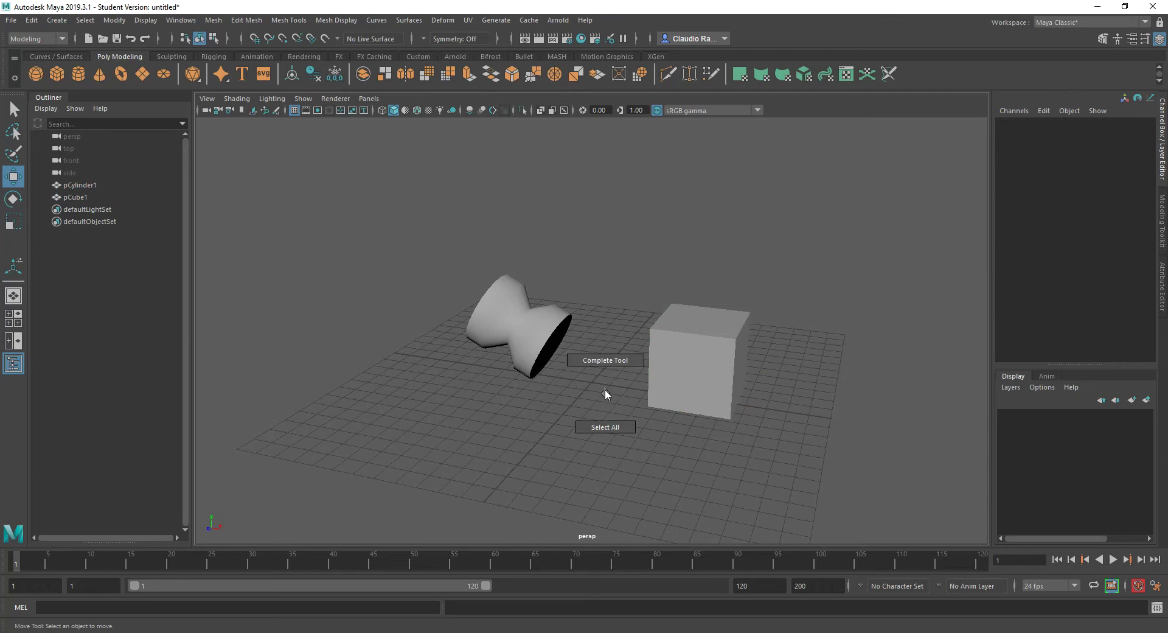
click(606, 393)
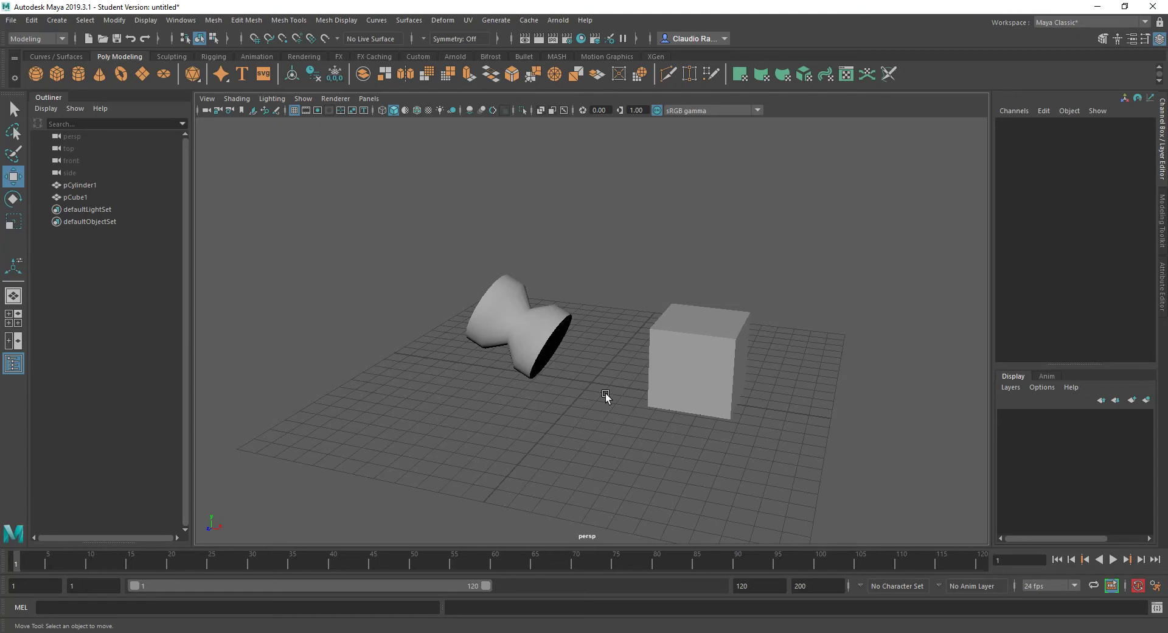
shift+right_click(605, 393)
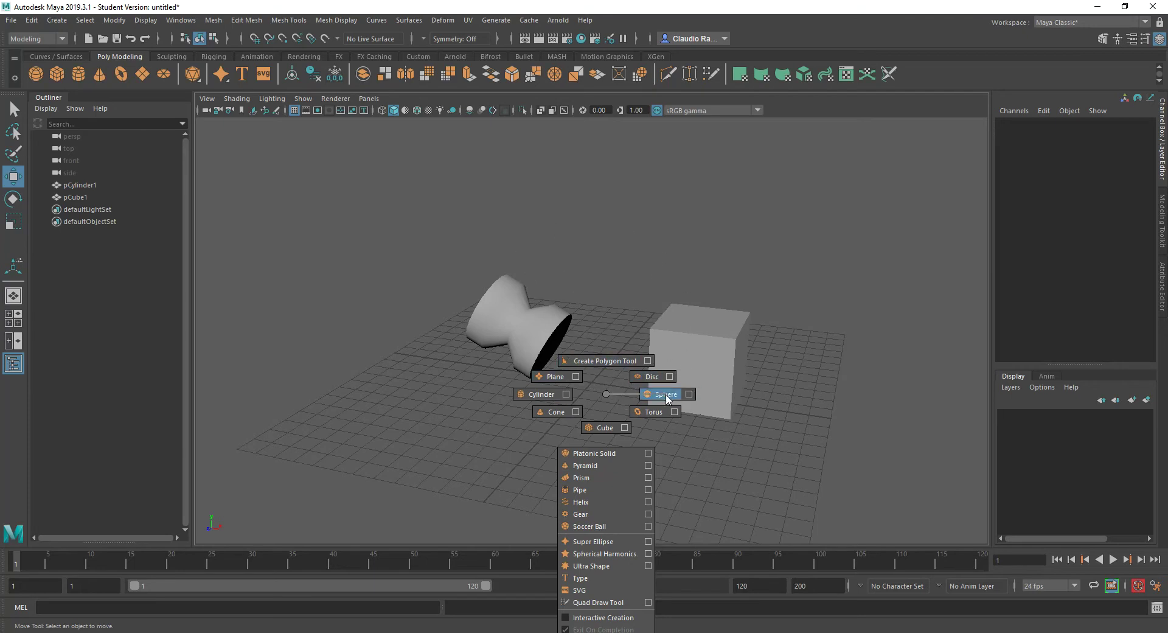
shift+right_drag(667, 399, 664, 395)
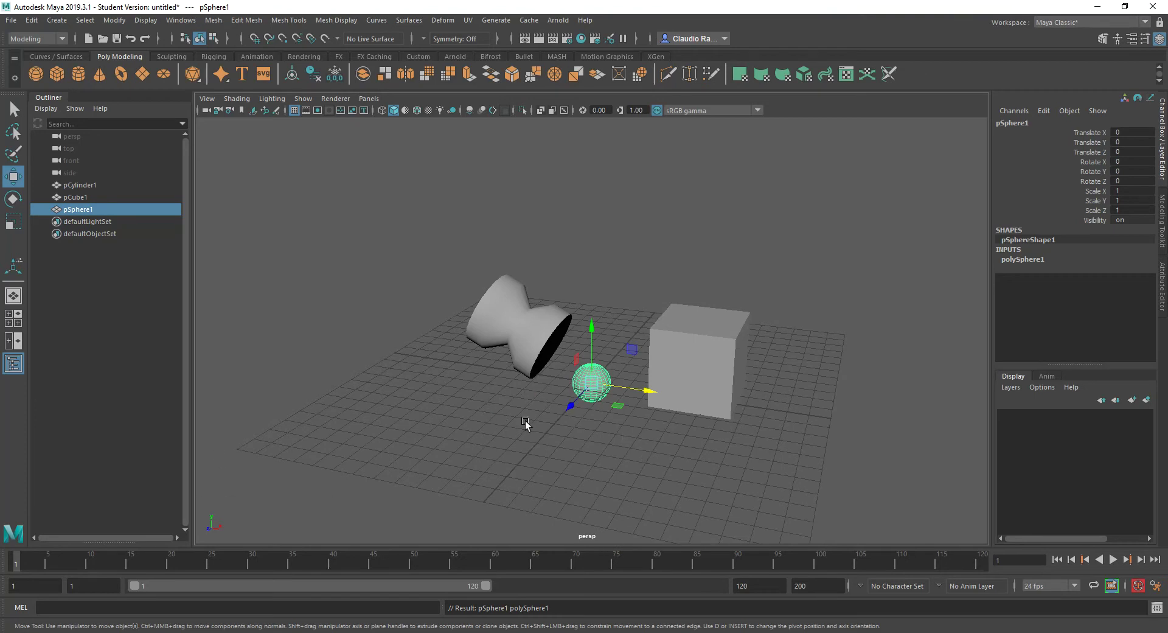
shift+right_drag(526, 421, 527, 346)
click(605, 429)
shift+right_drag(494, 428, 498, 394)
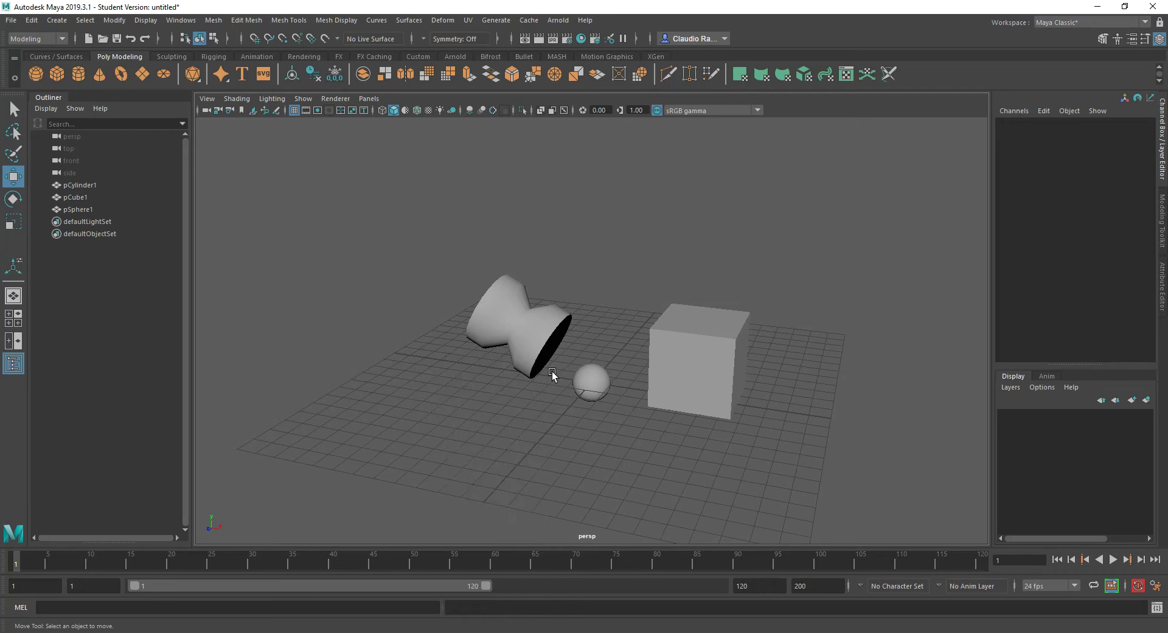
click(597, 378)
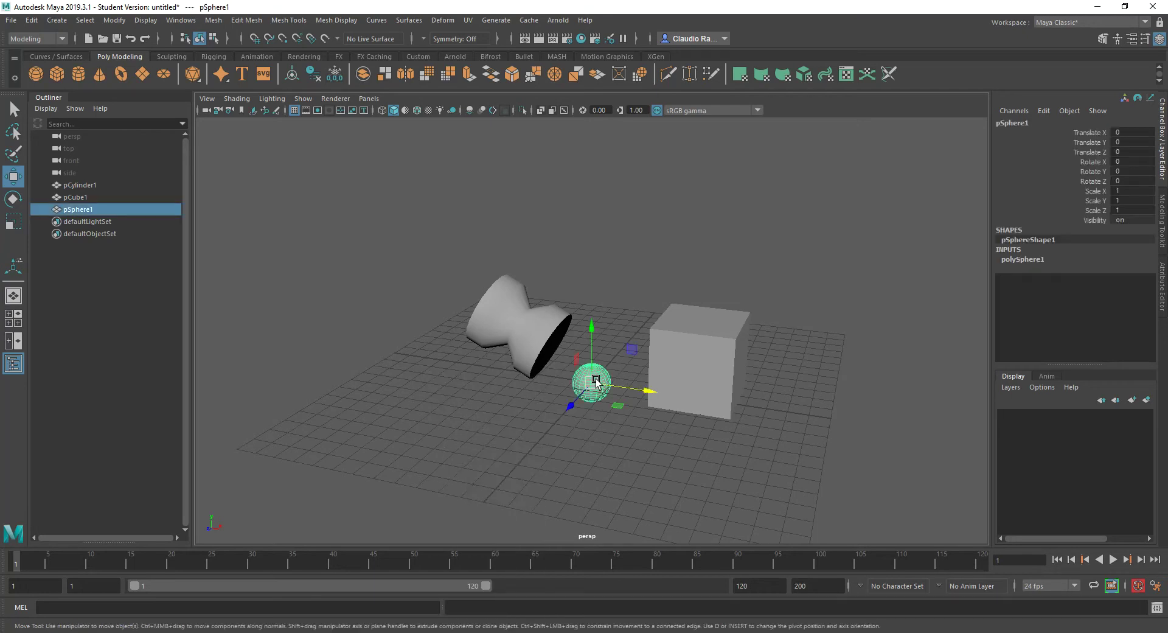
shift+right_drag(591, 376, 589, 348)
click(592, 384)
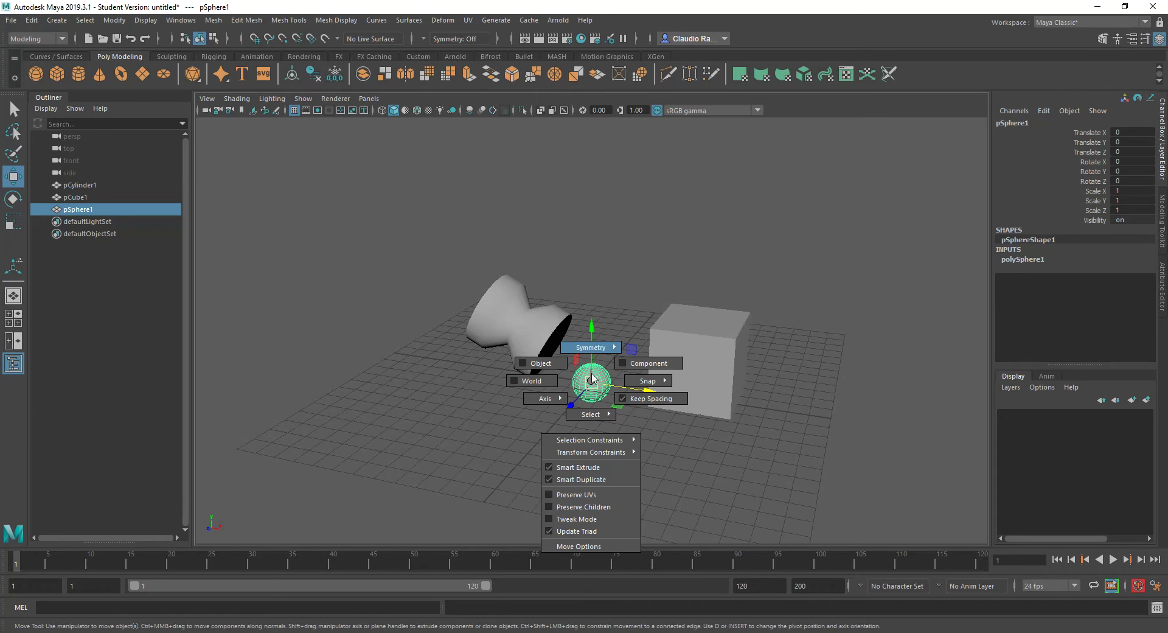
Select the tilted cylinder and set the Move tool's axis orientation to World
click(527, 332)
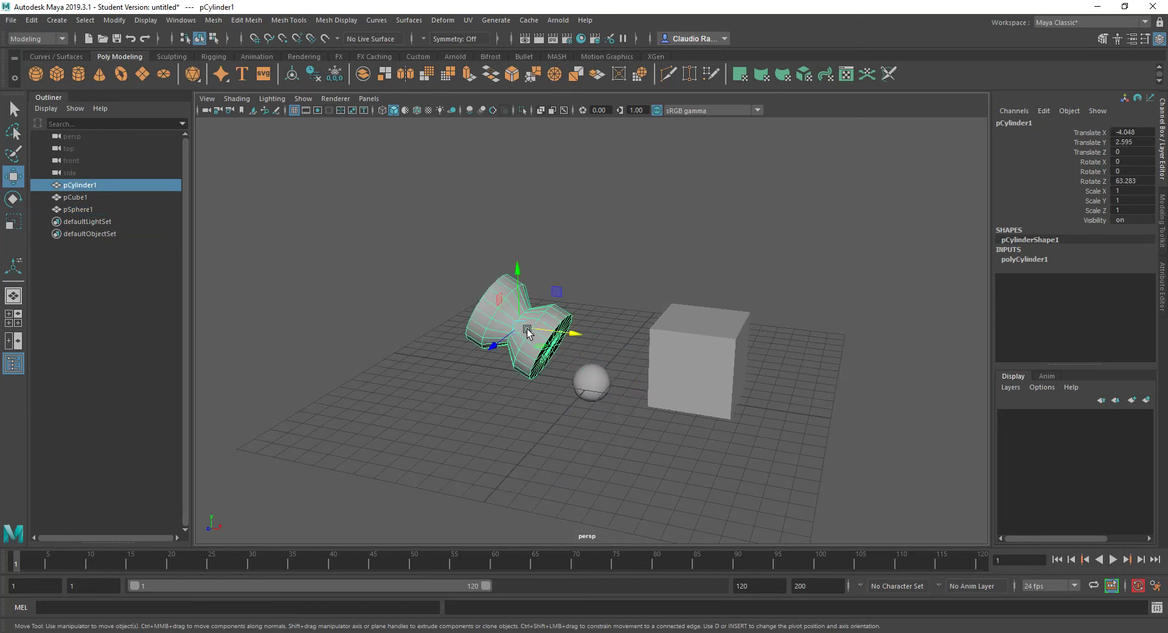
alt+drag(465, 426, 534, 294)
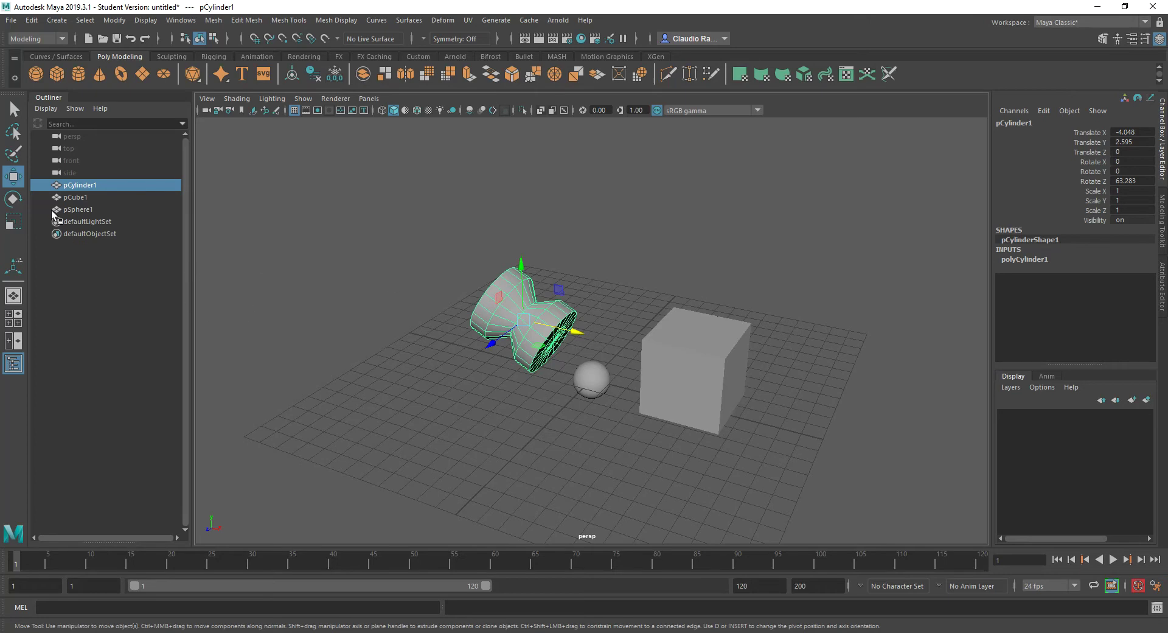
double_click(12, 178)
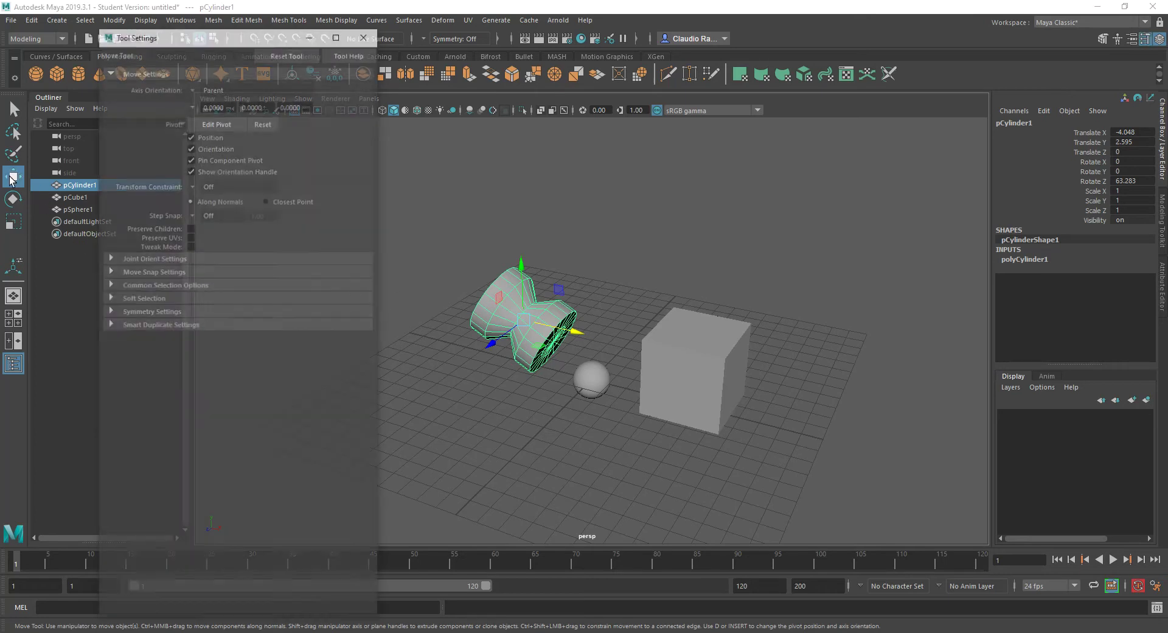
click(191, 86)
click(220, 104)
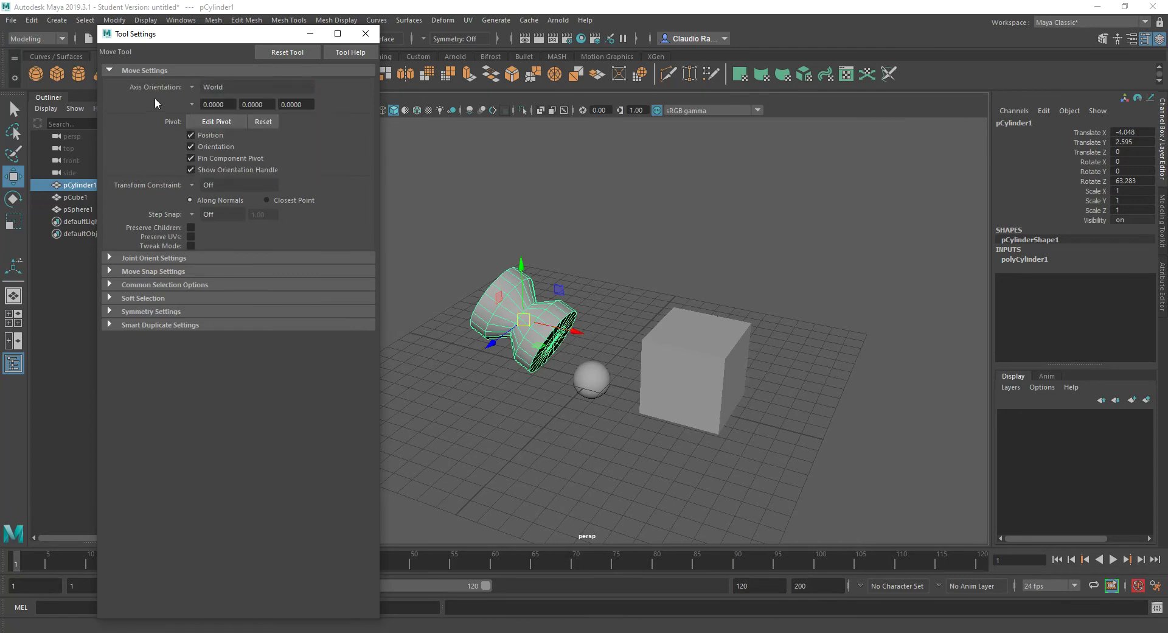
Try the Component axis orientation for the Move tool, return it to World and close the tool settings
click(191, 87)
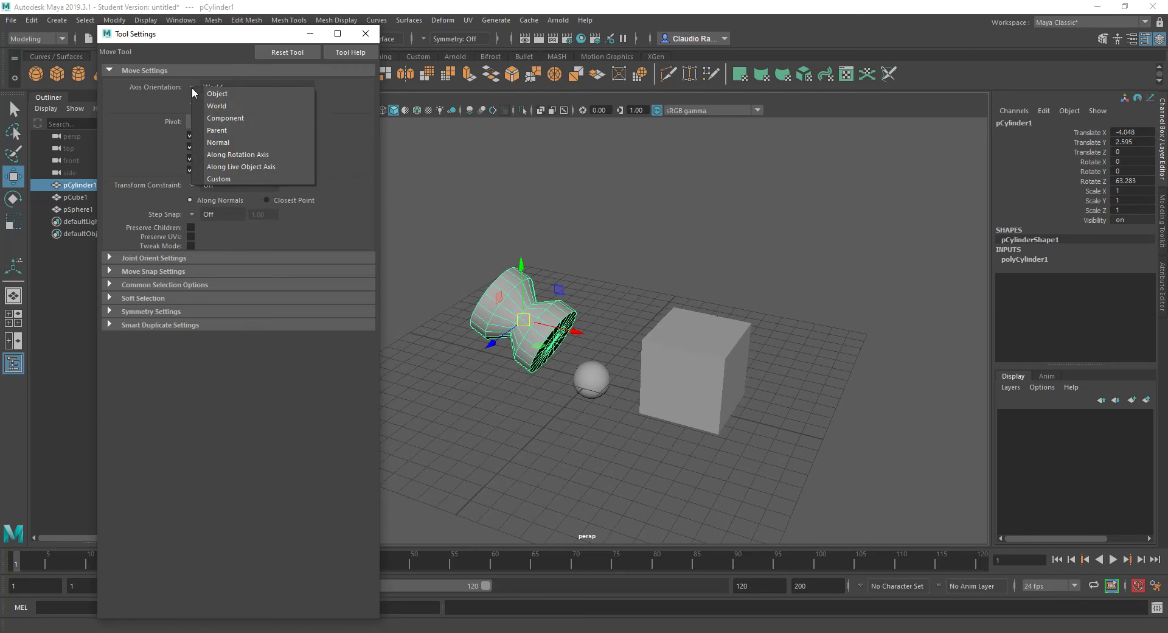
click(222, 120)
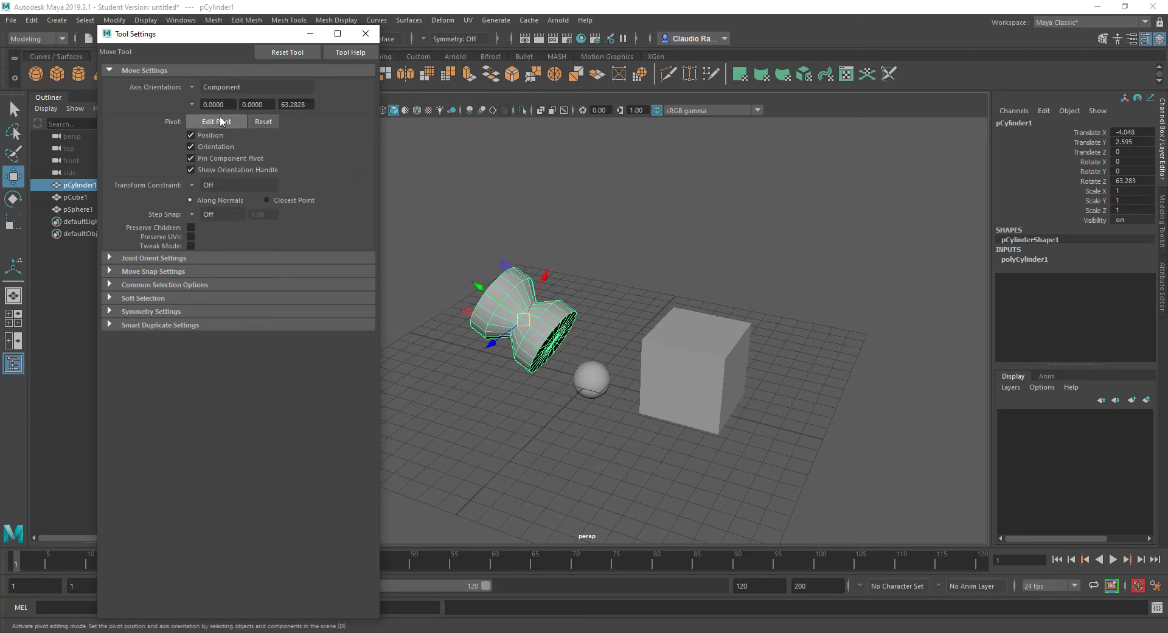
click(191, 87)
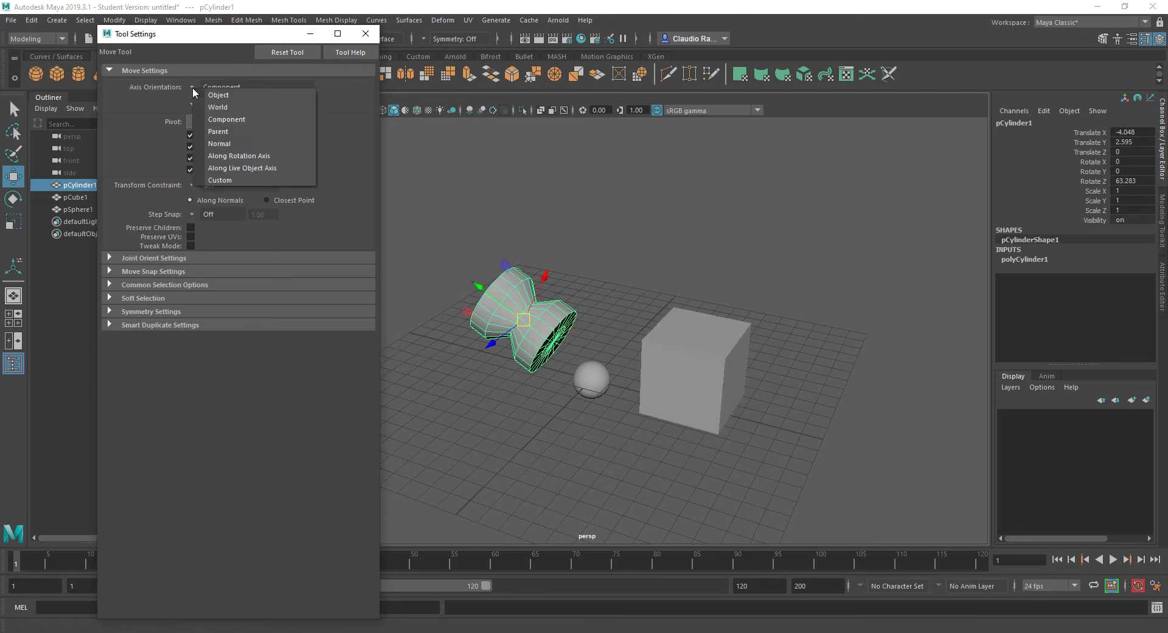
click(227, 109)
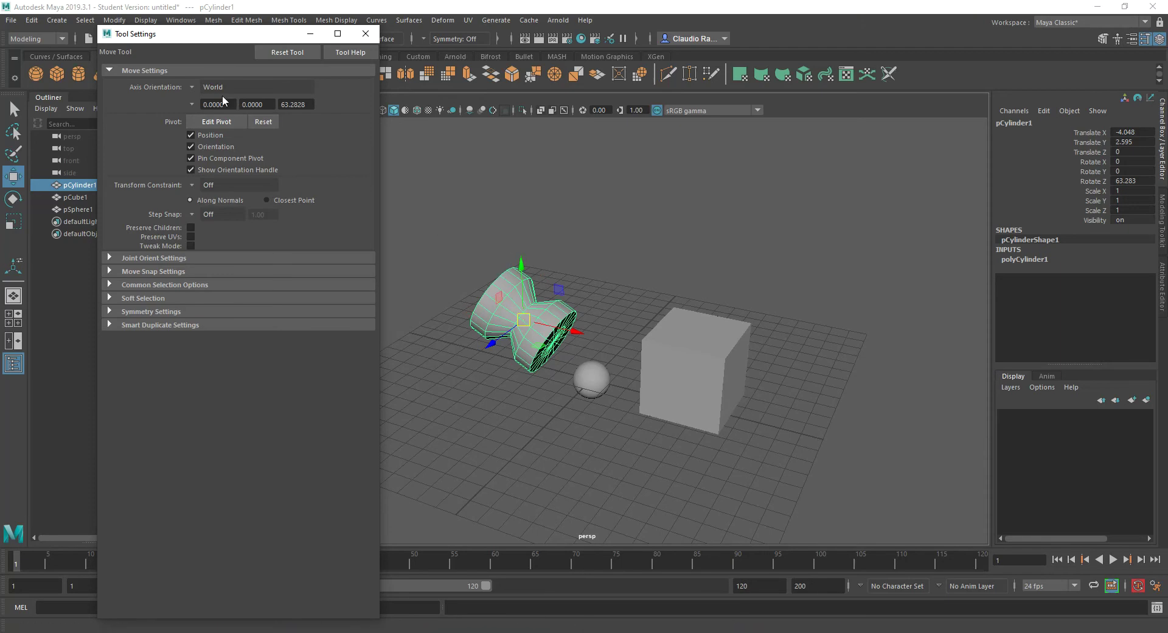
click(372, 36)
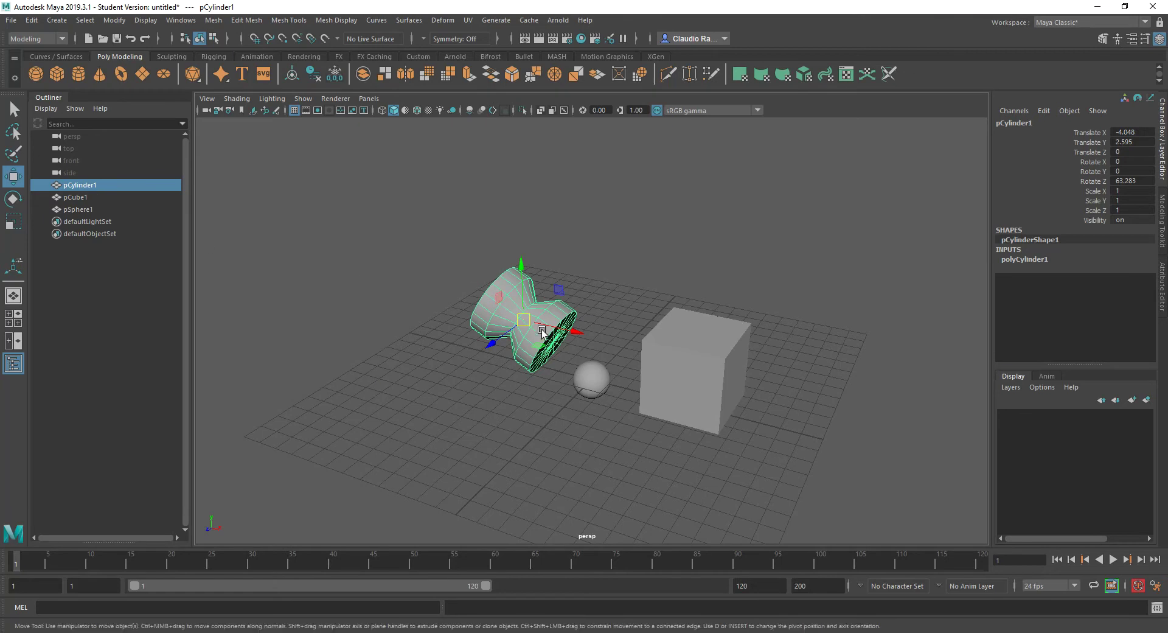
Switch the Move tool to Object orientation, try moving the cylinder along its own axis and undo that move
drag(528, 320, 466, 308)
mouse_move(495, 391)
alt+mouse_down()
mouse_move(603, 379)
mouse_move(602, 396)
mouse_move(500, 374)
alt+mouse_up()
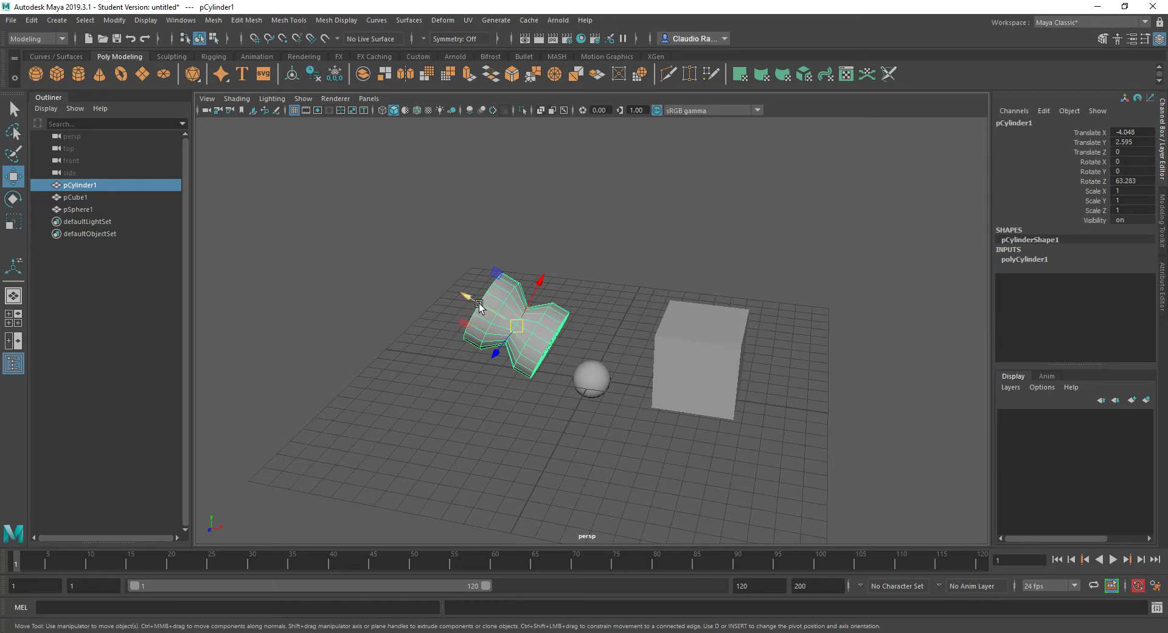
alt+drag(574, 380, 651, 368)
drag(459, 357, 266, 313)
key(ctrl+z)
alt+drag(557, 409, 467, 419)
alt+drag(547, 370, 528, 348)
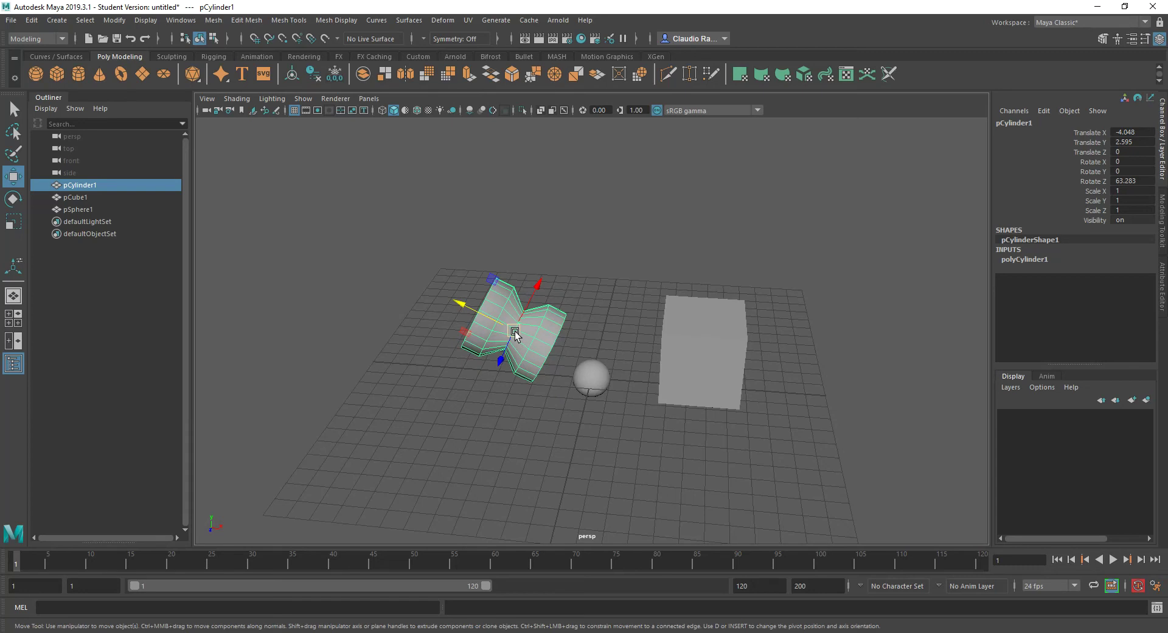
Return the Move tool to World orientation and raise the cylinder to a Translate Y of about 4.193
key(w)
drag(514, 334, 471, 333)
drag(518, 277, 458, 281)
mouse_move(524, 417)
alt+mouse_down()
mouse_move(485, 368)
mouse_move(519, 409)
mouse_move(509, 419)
alt+mouse_up()
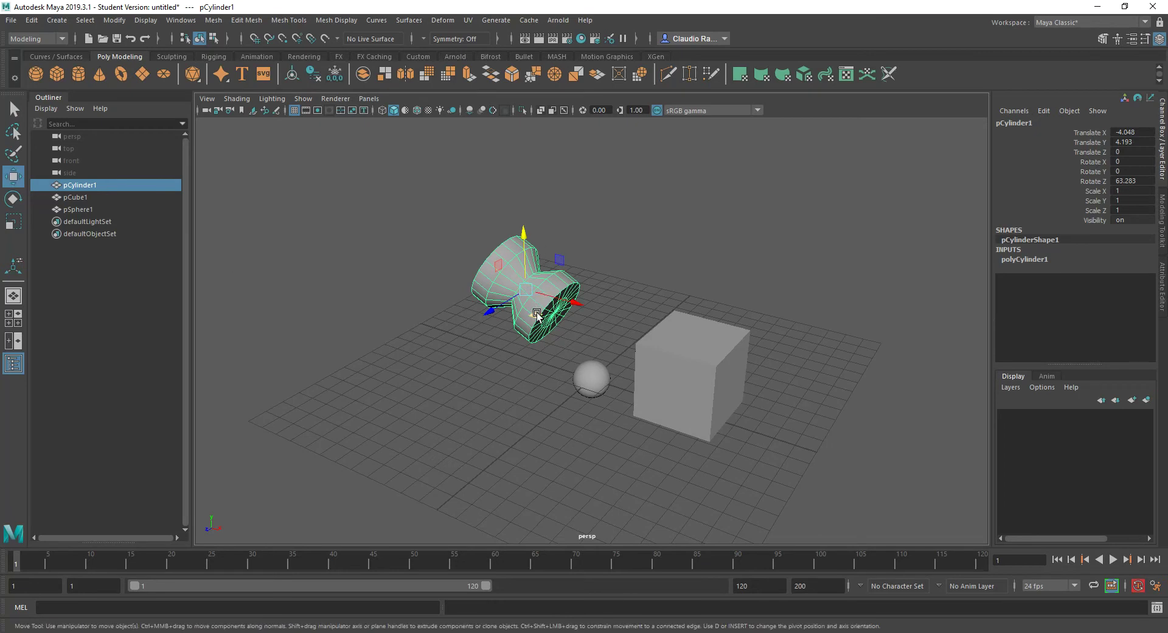
click(674, 353)
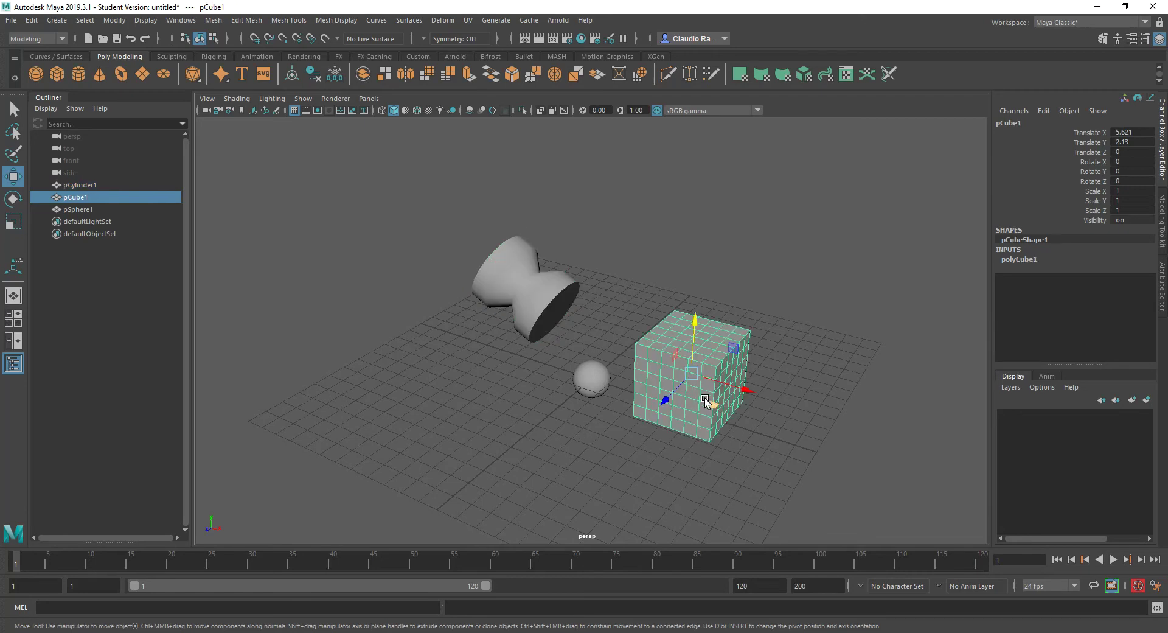
alt+drag(705, 398, 690, 364)
scroll(680, 338, up, 4)
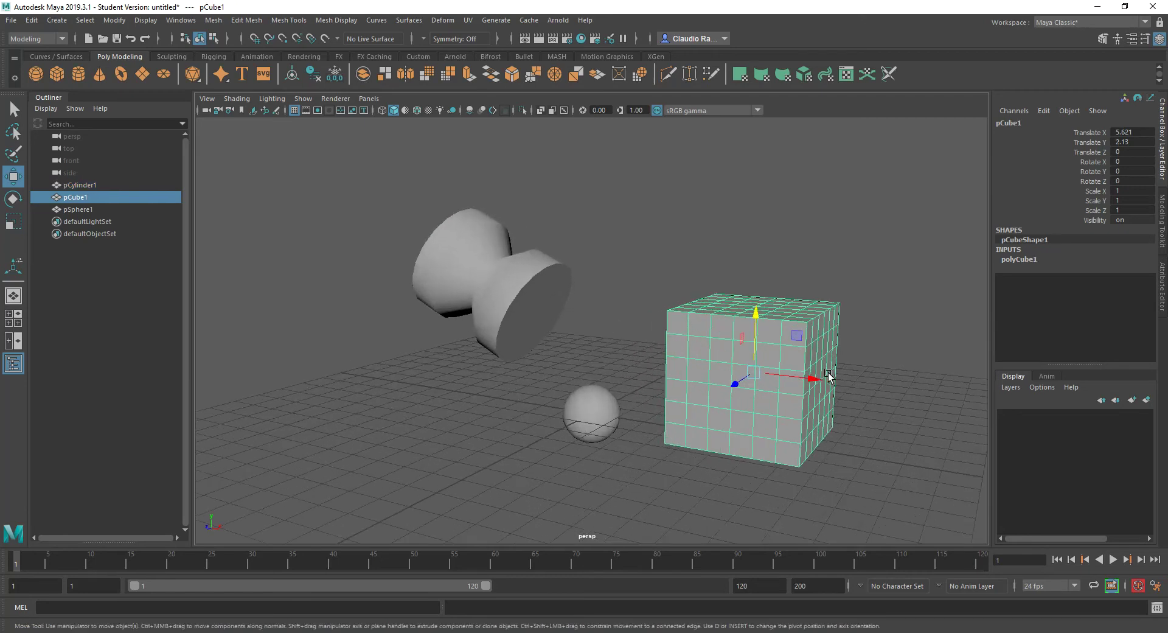
click(290, 20)
mouse_move(332, 18)
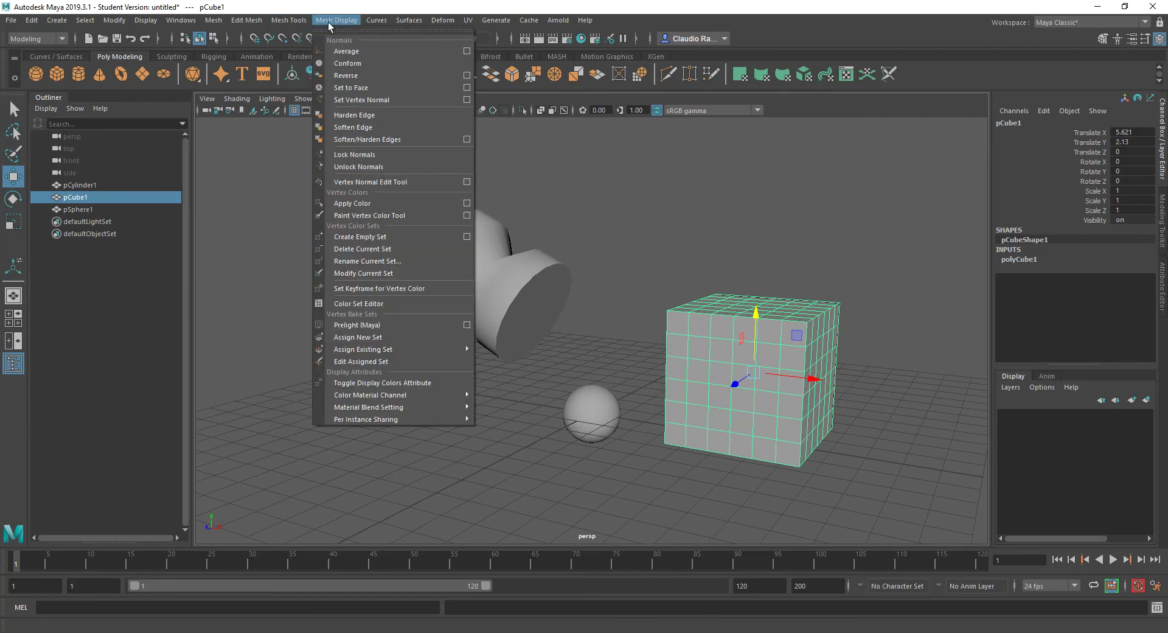
mouse_move(247, 20)
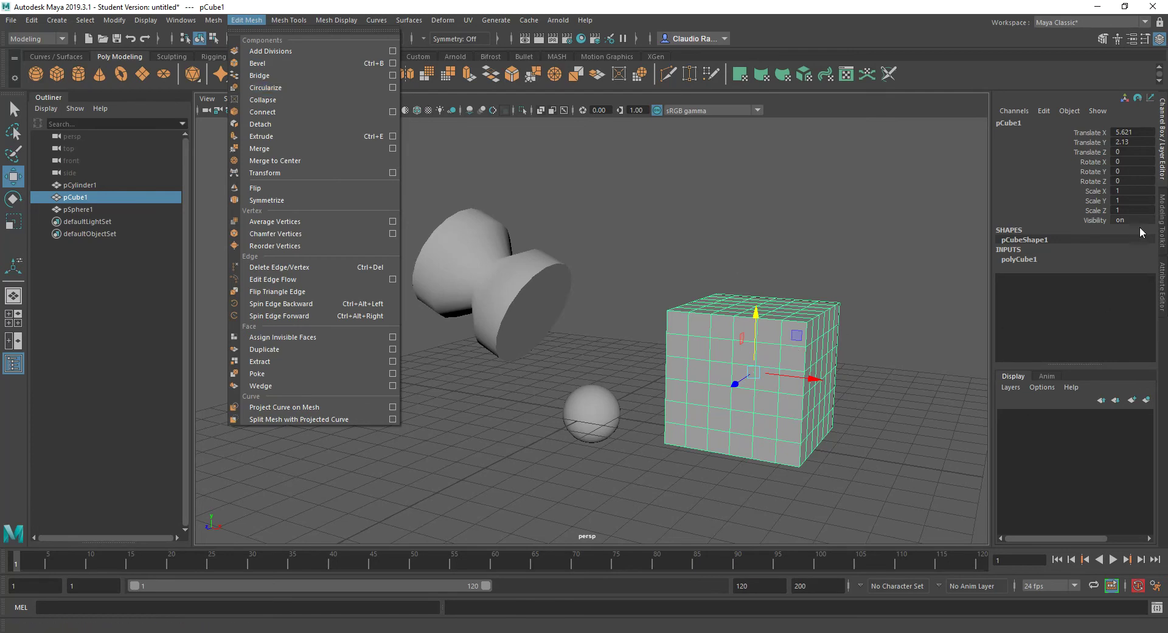
click(712, 305)
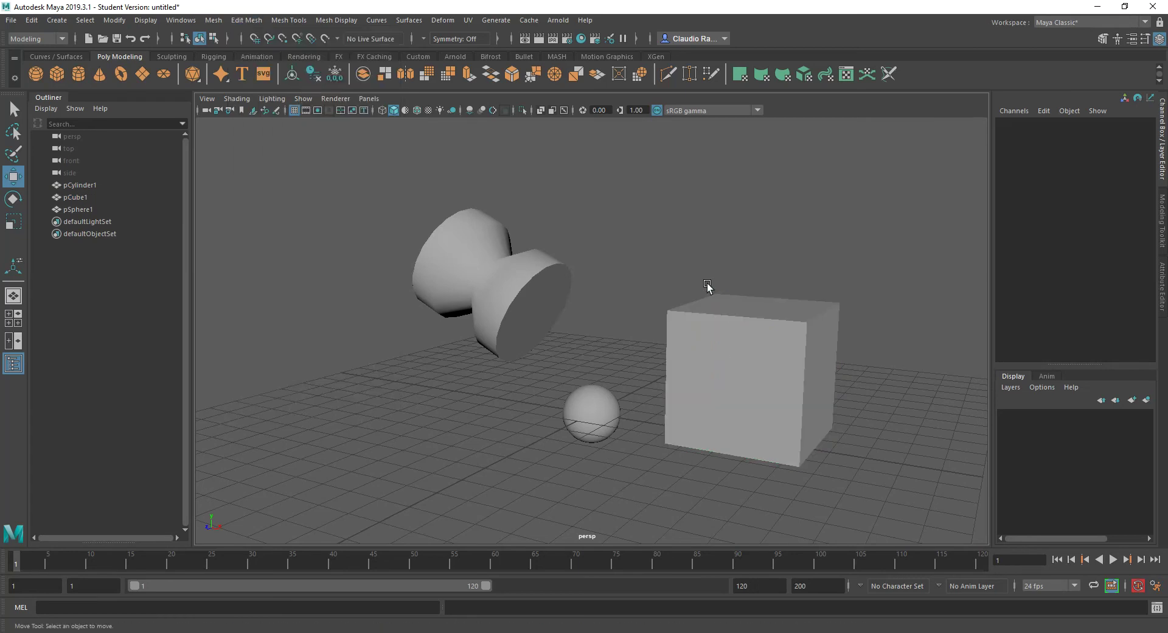
Switch the cube to face selection and select the central 3 by 3 block of faces on its front side
click(721, 353)
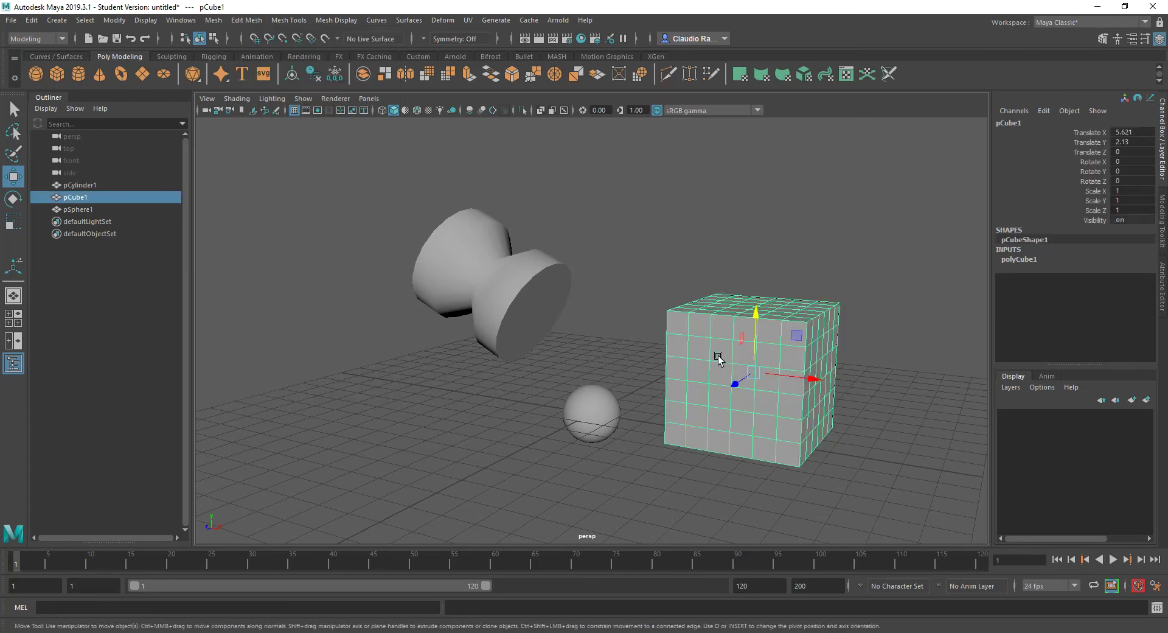
right_click(718, 357)
click(720, 347)
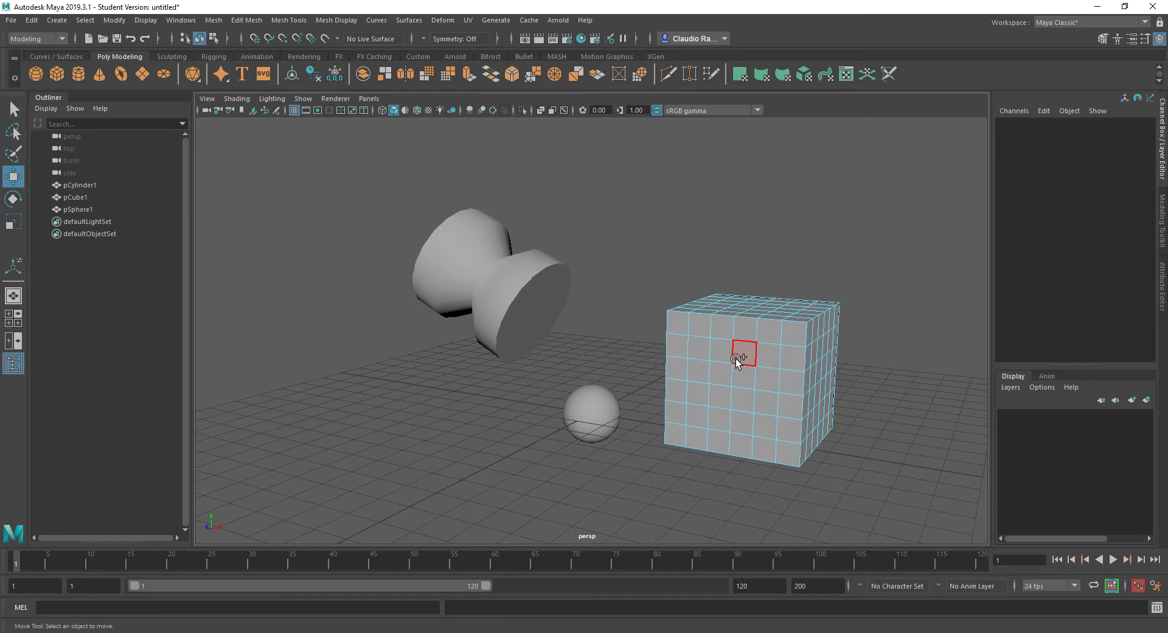
mouse_move(736, 359)
mouse_down()
mouse_move(723, 357)
mouse_move(728, 380)
mouse_move(754, 396)
mouse_move(765, 371)
mouse_move(725, 396)
mouse_up()
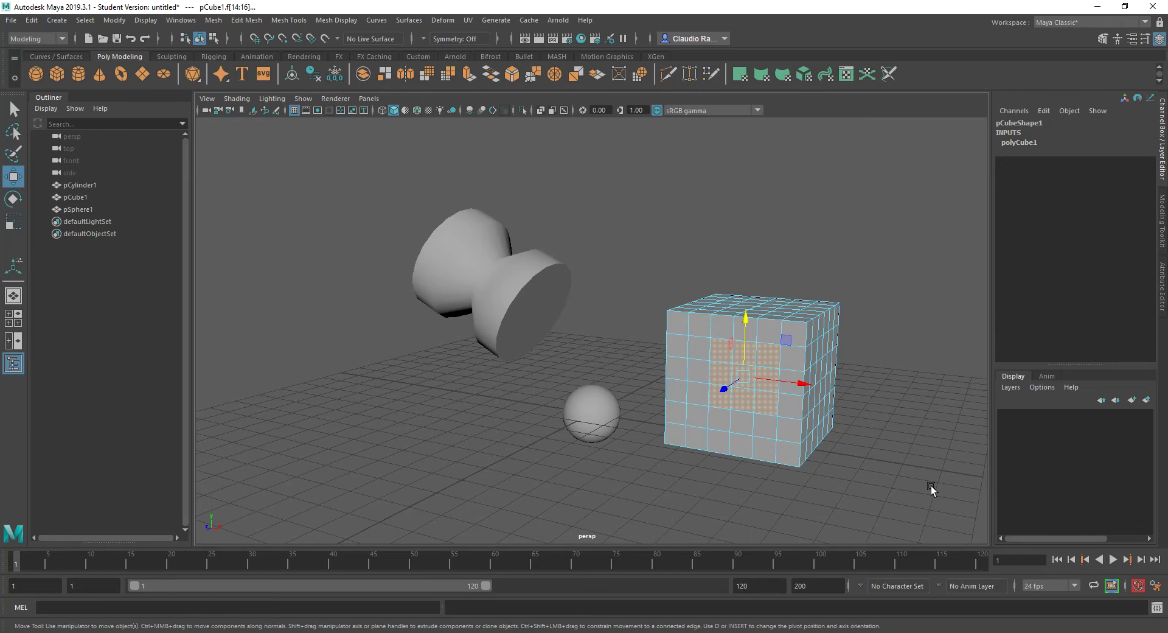
shift+right_click(760, 365)
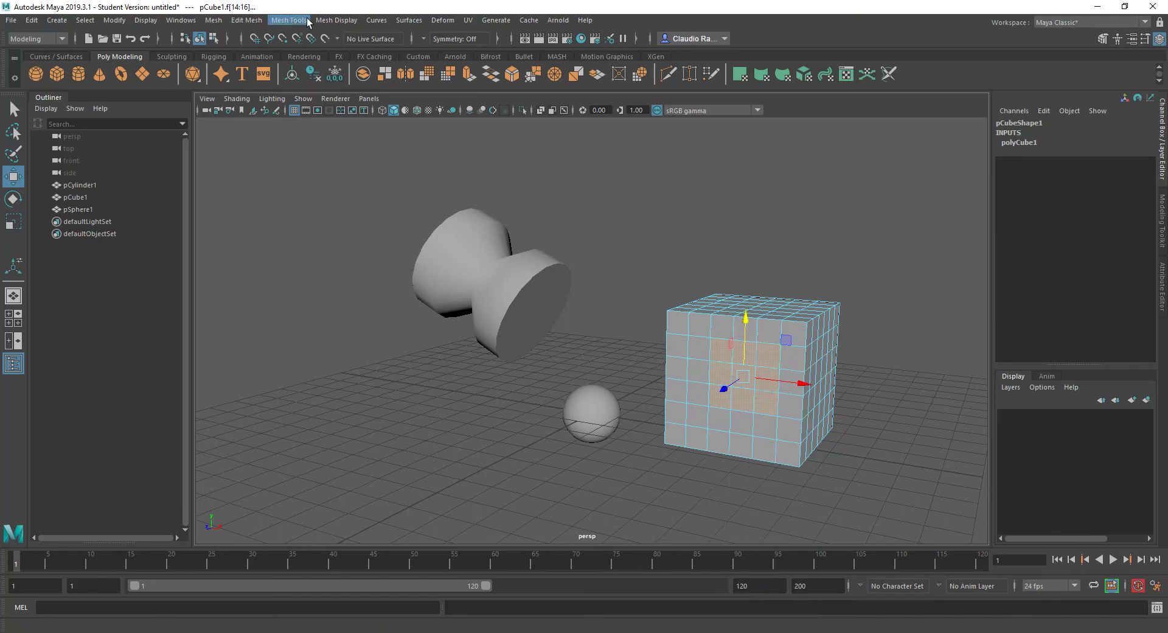
click(247, 20)
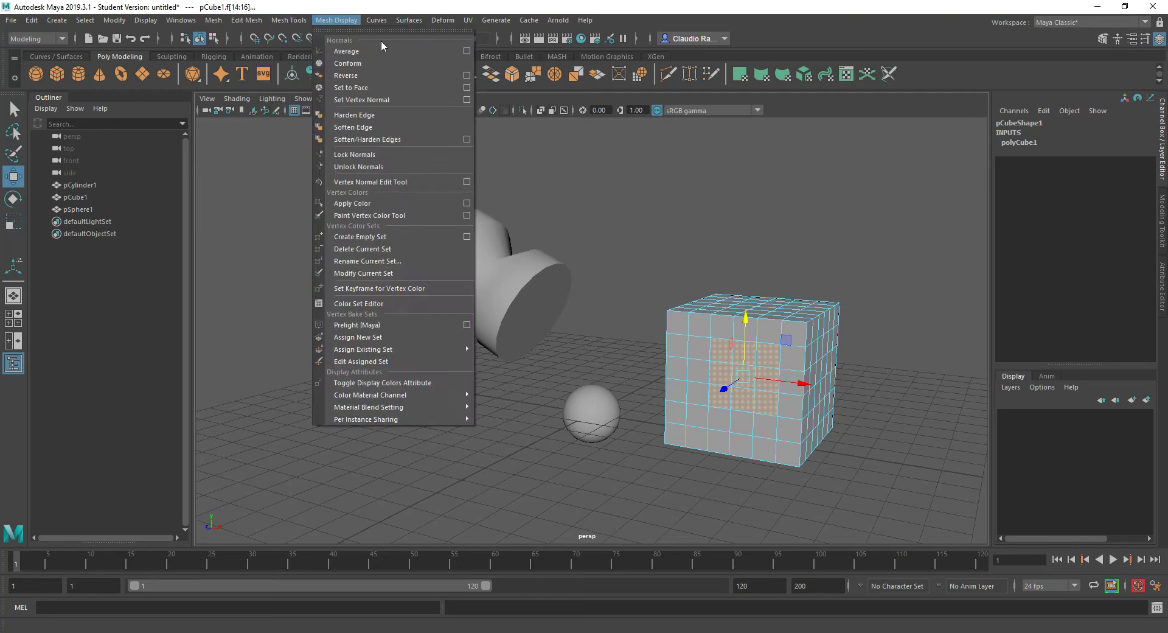
click(437, 12)
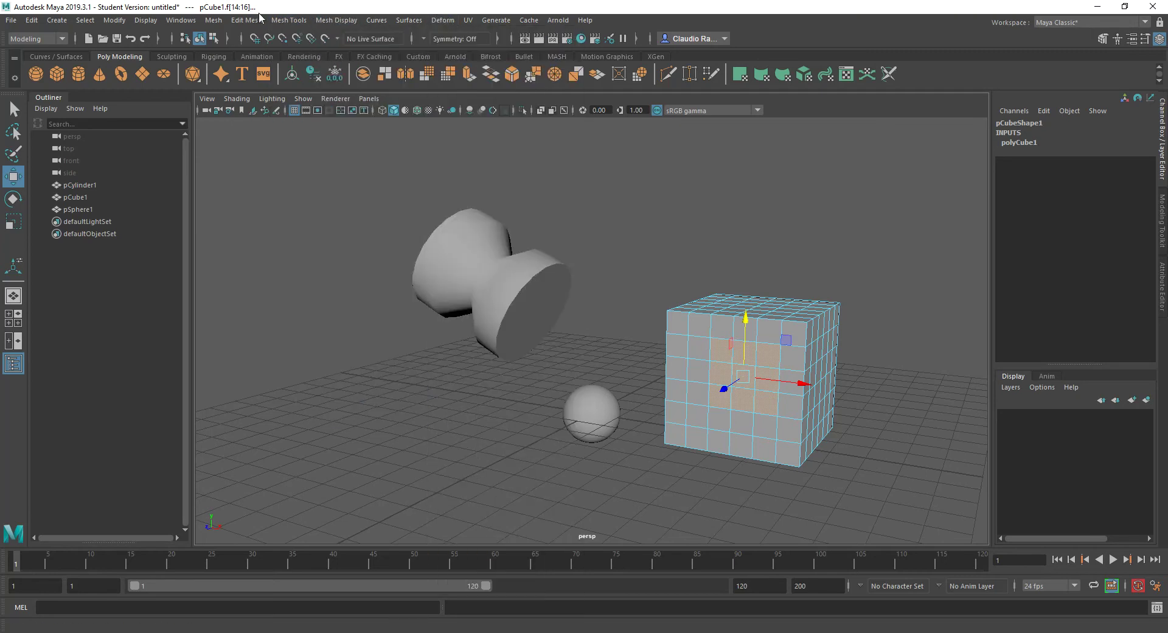
Circularize the selected cube faces, try out the Normal Offset and Radial Offset settings and undo those offset changes
shift+right_click(761, 359)
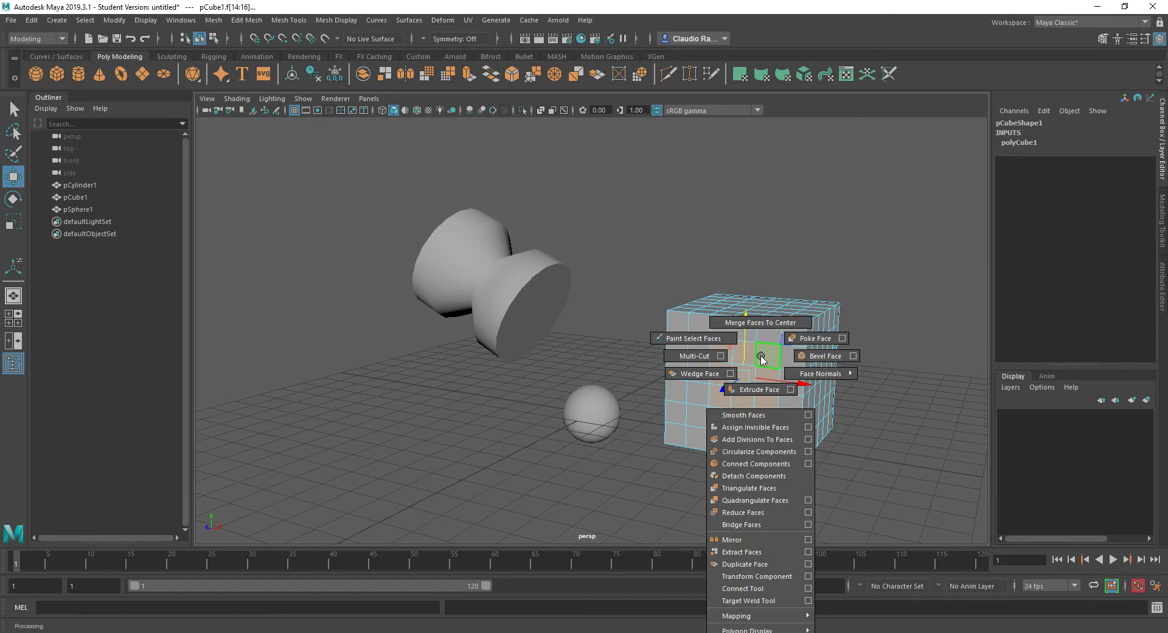
click(771, 452)
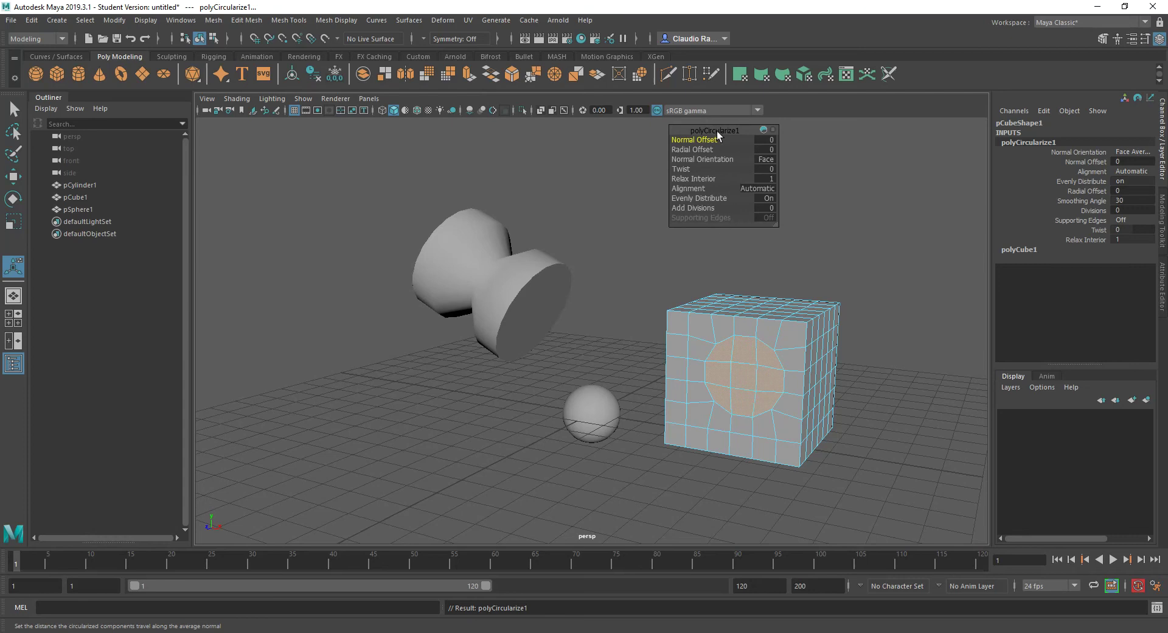
drag(722, 130, 863, 141)
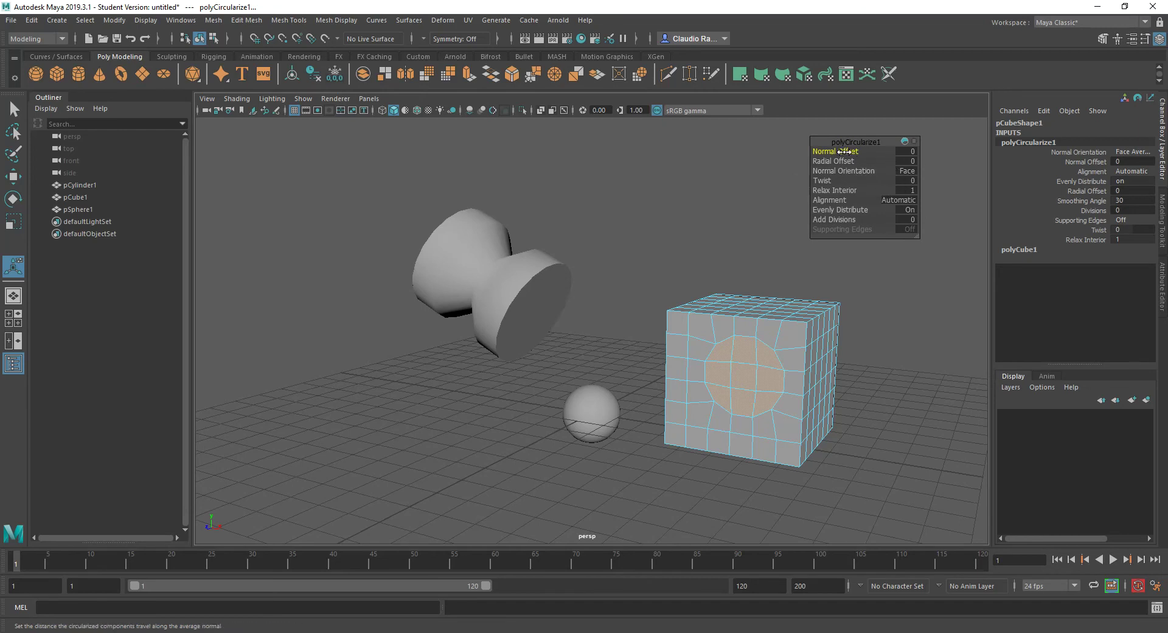
drag(847, 151, 843, 163)
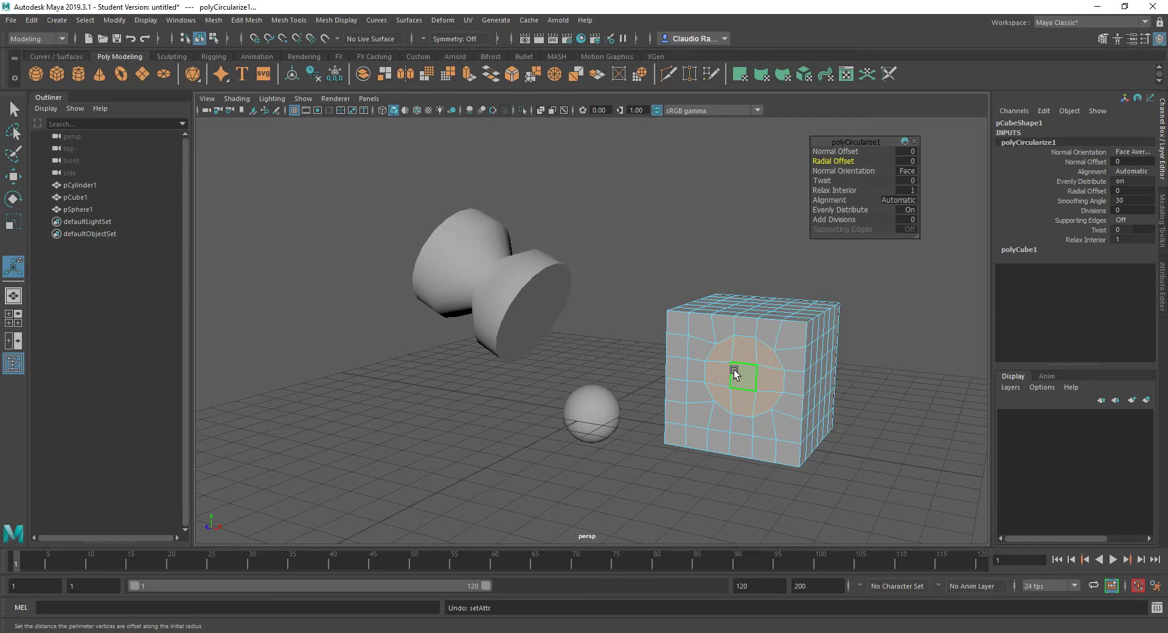
Try out the Twist setting on the circularized faces and undo the twist change
drag(828, 181, 896, 212)
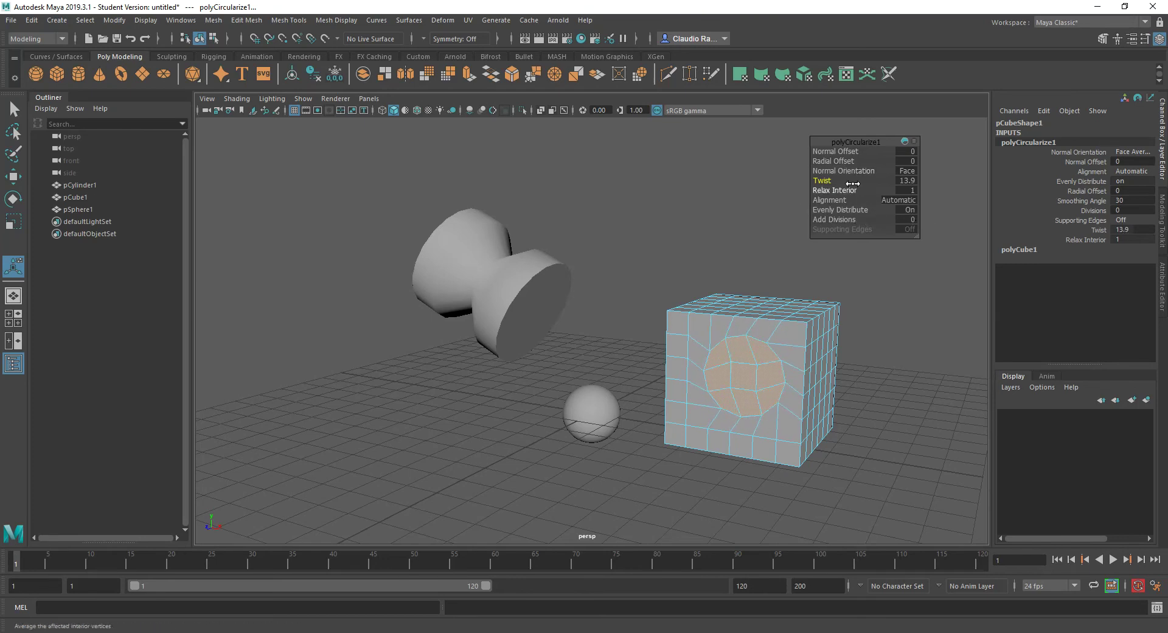
drag(825, 180, 742, 186)
key(ctrl+z)
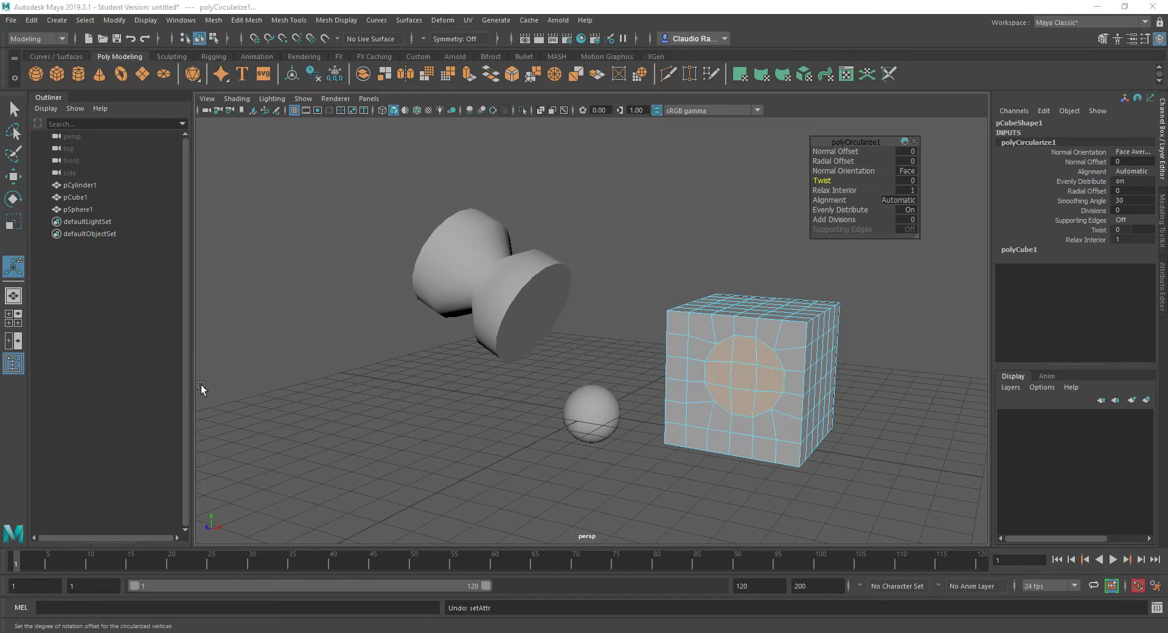
Extrude the circularized faces on the cube's front with an Offset of 0.05 and 1 division
click(1163, 233)
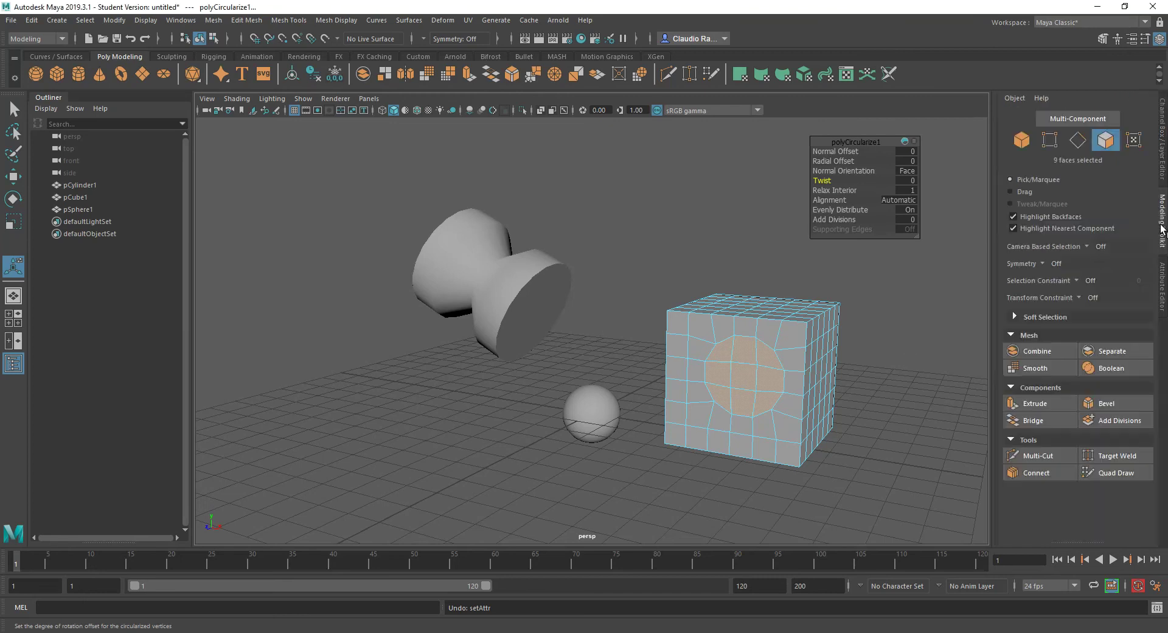
click(1049, 402)
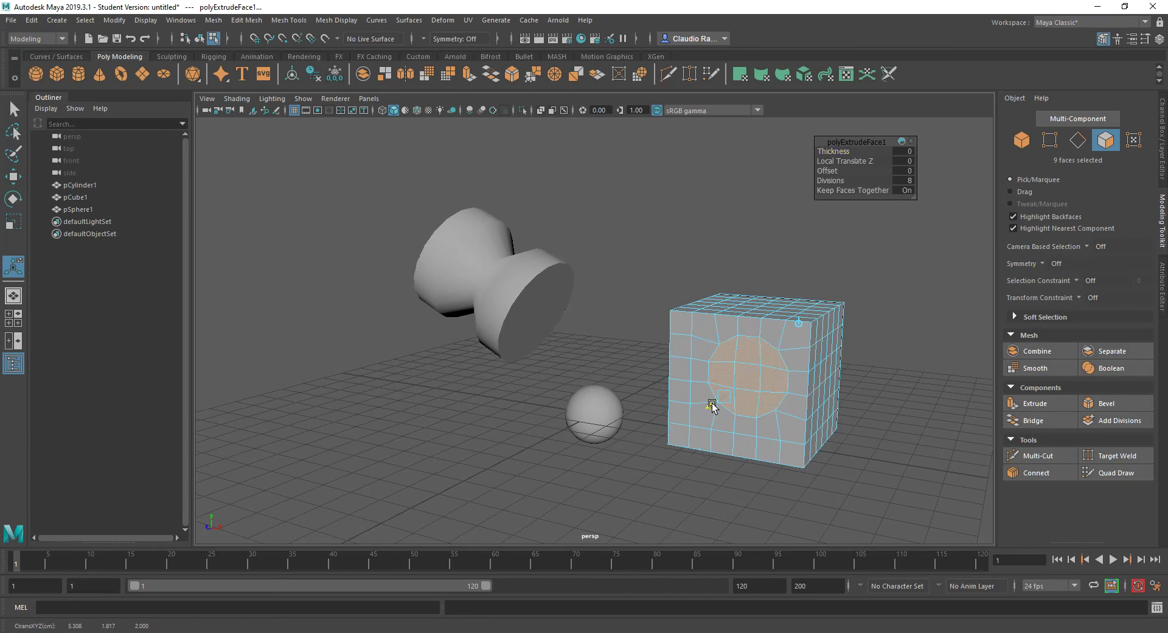
drag(713, 406, 713, 406)
key(ctrl+z)
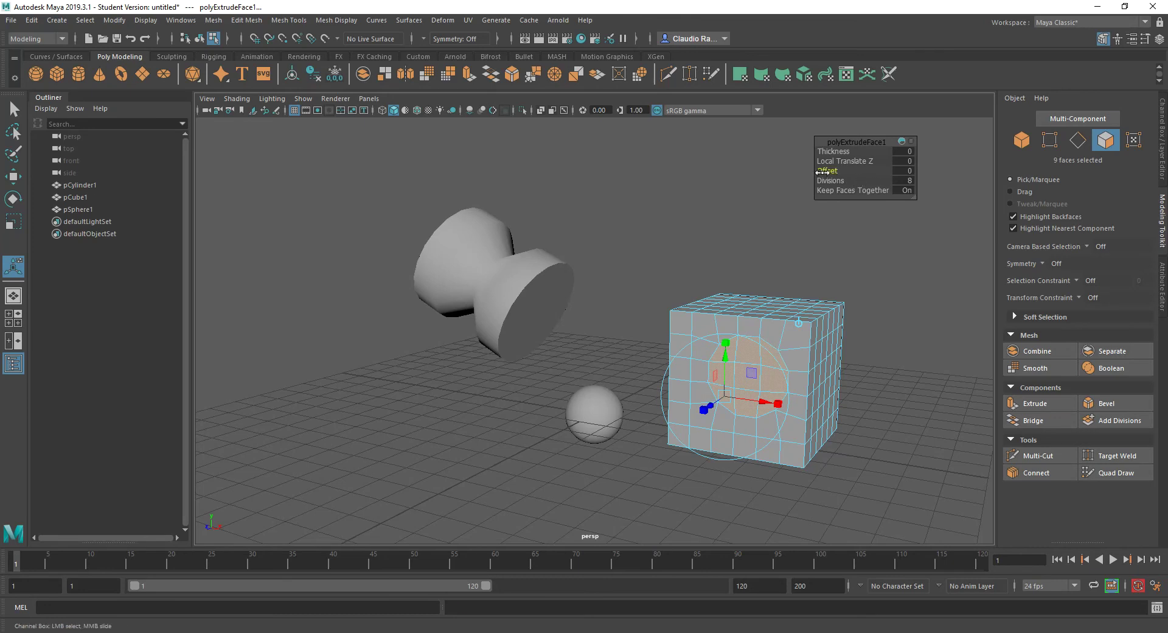
drag(829, 171, 827, 174)
click(905, 181)
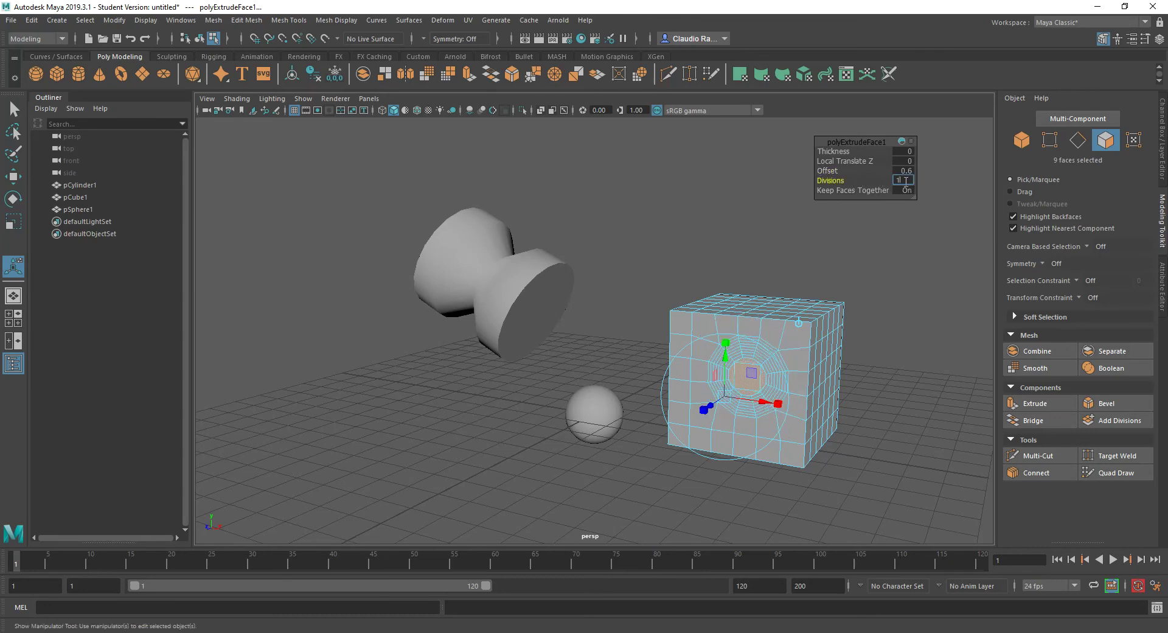
click(906, 170)
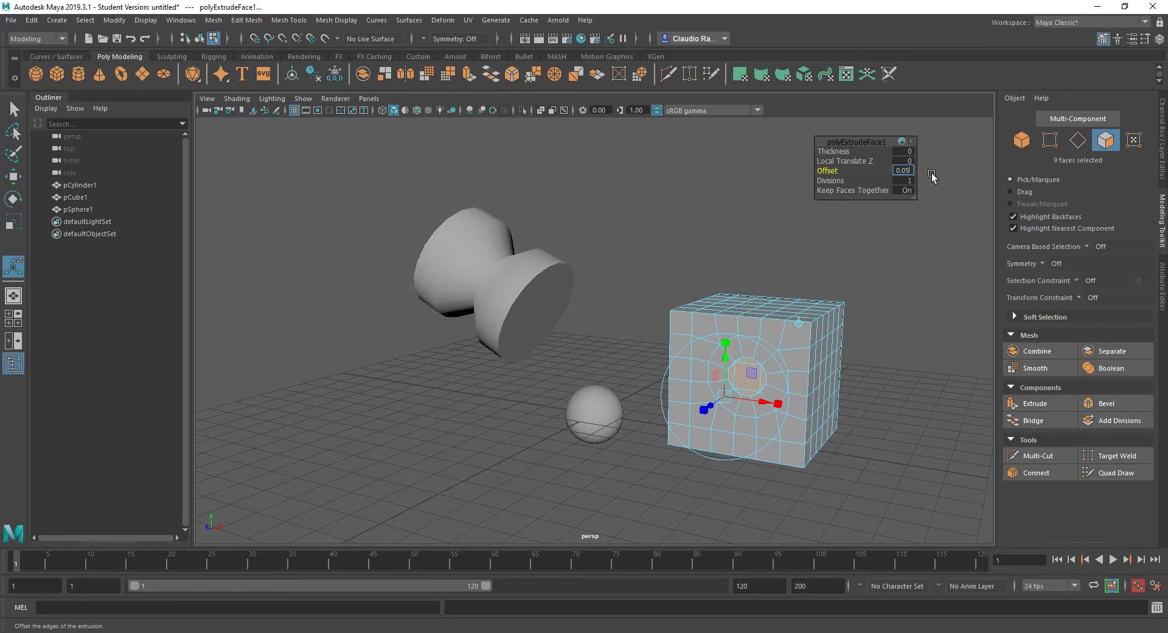
click(905, 161)
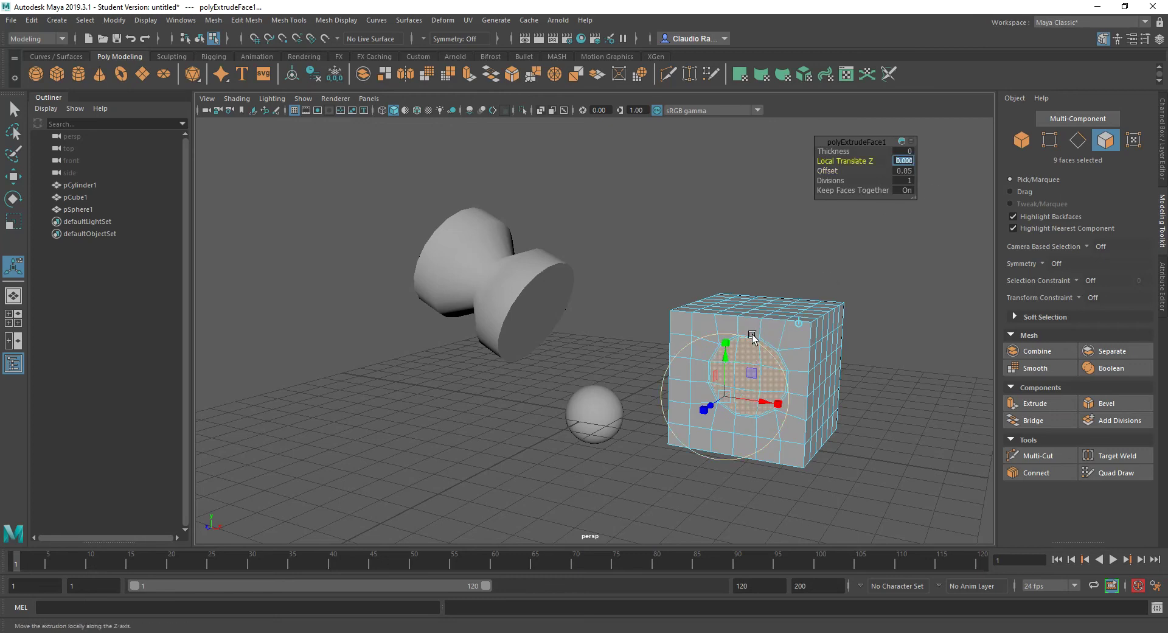
key(Return)
click(760, 363)
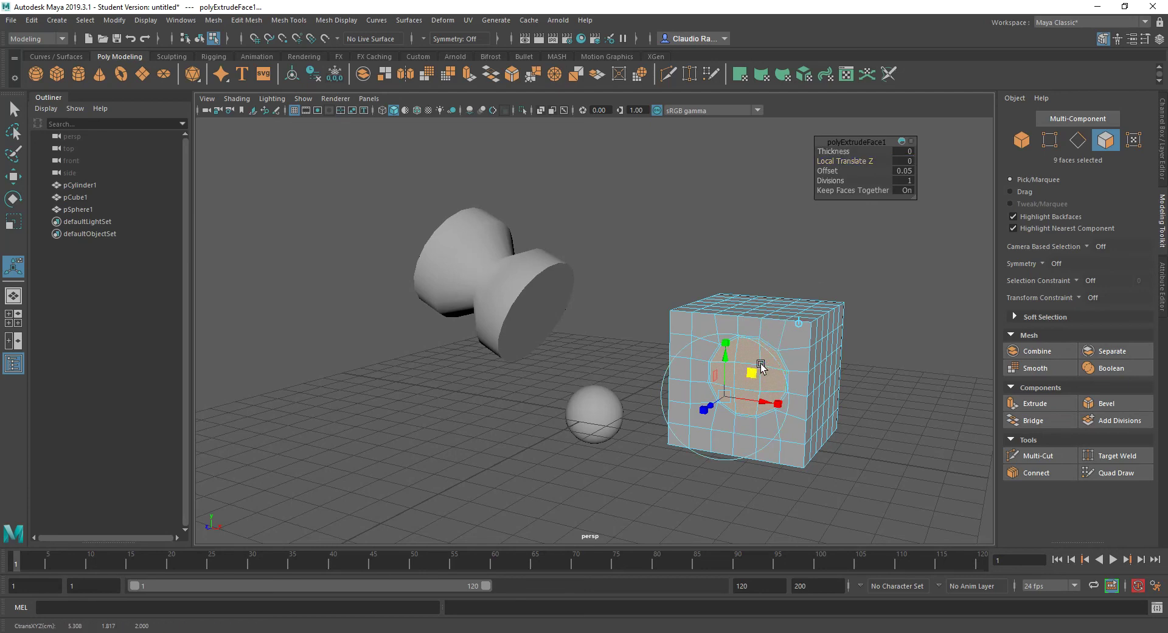
key(f)
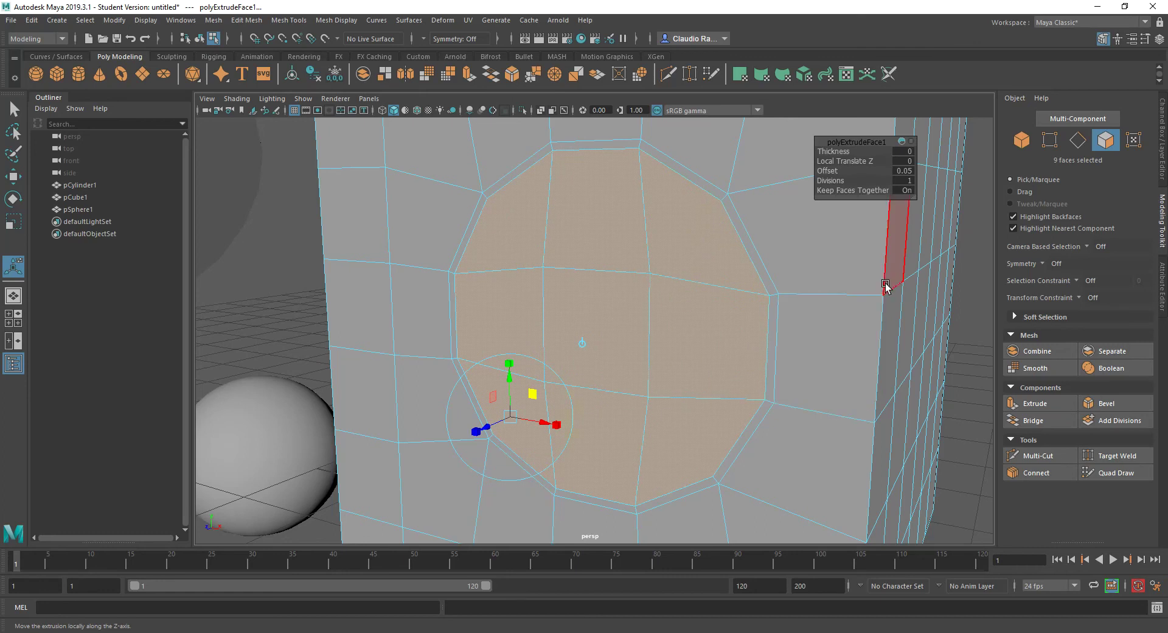
Extrude the circular faces slightly inward with a Local Translate Z of about -0.051 and 1 division
click(1044, 402)
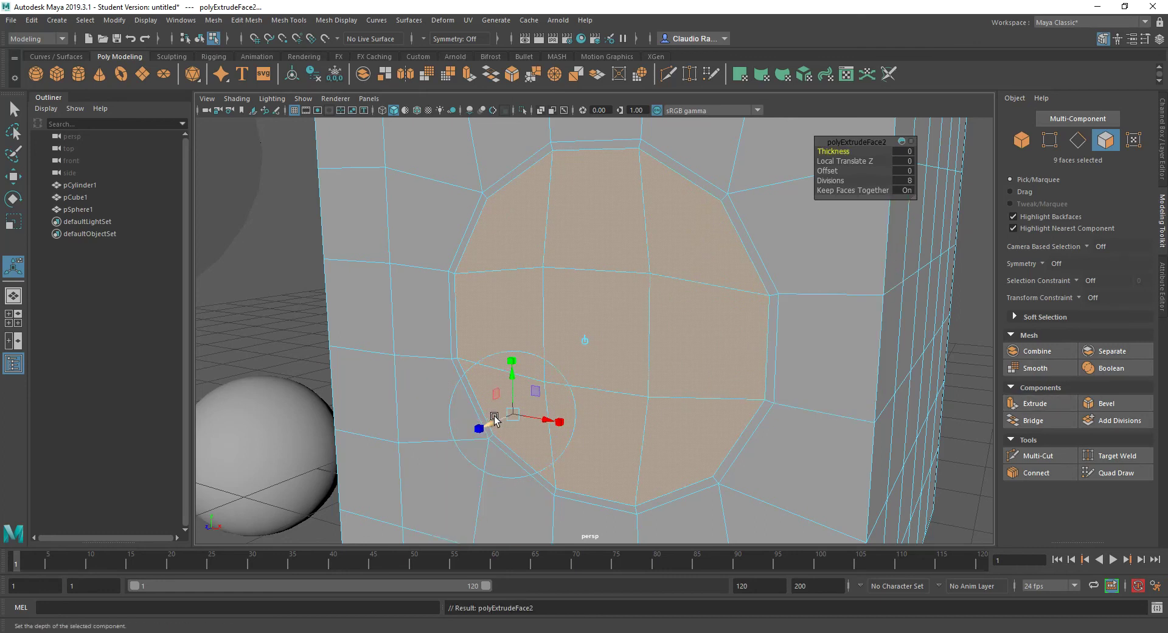
drag(490, 421, 494, 419)
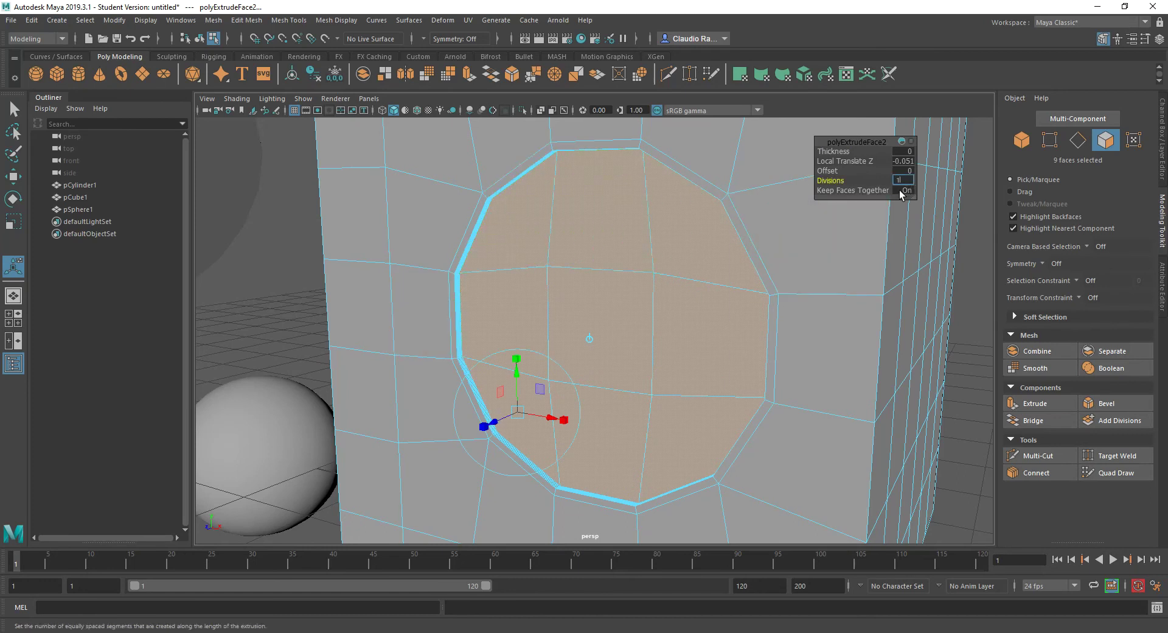
key(shift+Tab)
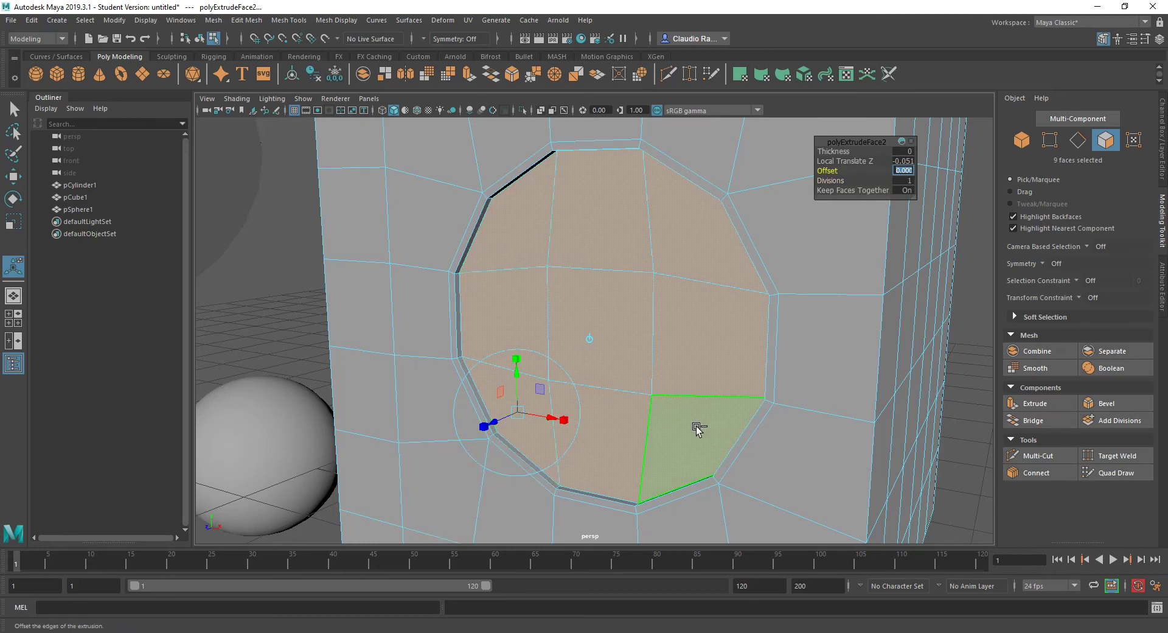
mouse_move(503, 425)
middle_down()
mouse_move(490, 417)
mouse_move(524, 416)
middle_up()
key(ctrl+z)
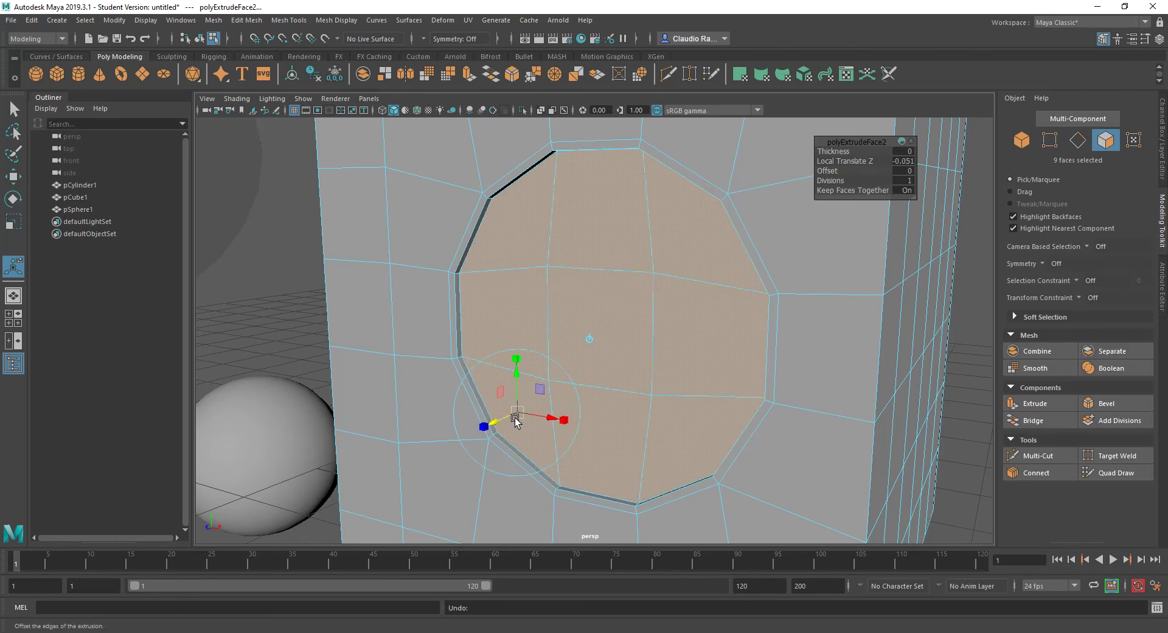
Extrude the circular faces deeper into the cube with a Local Translate Z of about -0.334 and 1 division
key(ctrl+e)
middle_drag(490, 420, 528, 416)
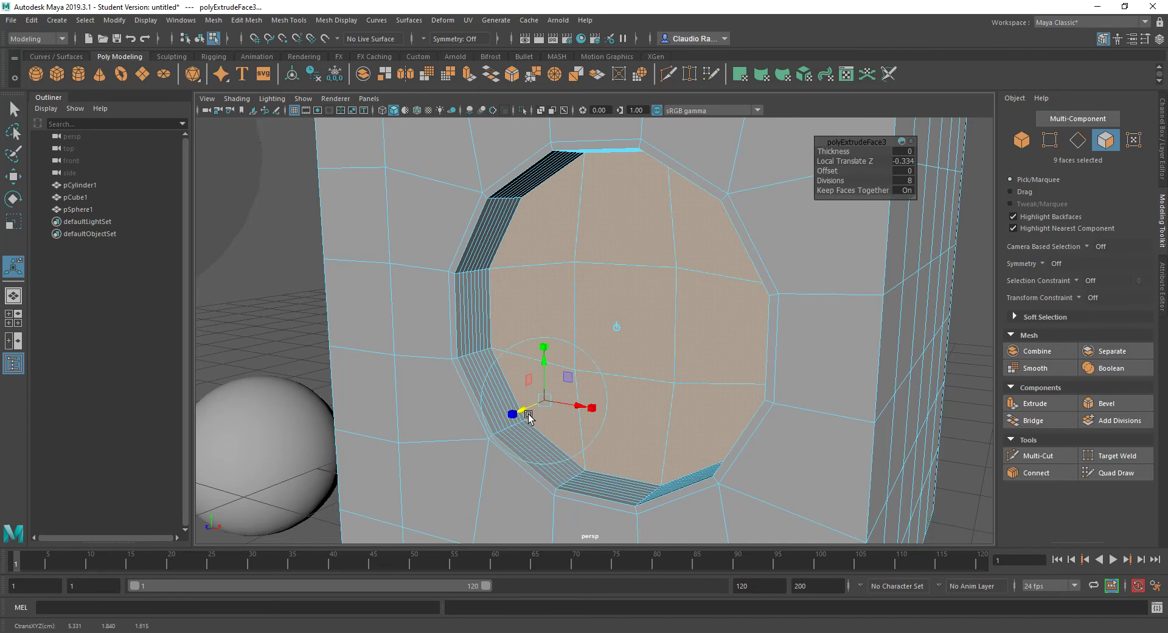
click(910, 180)
text(1)
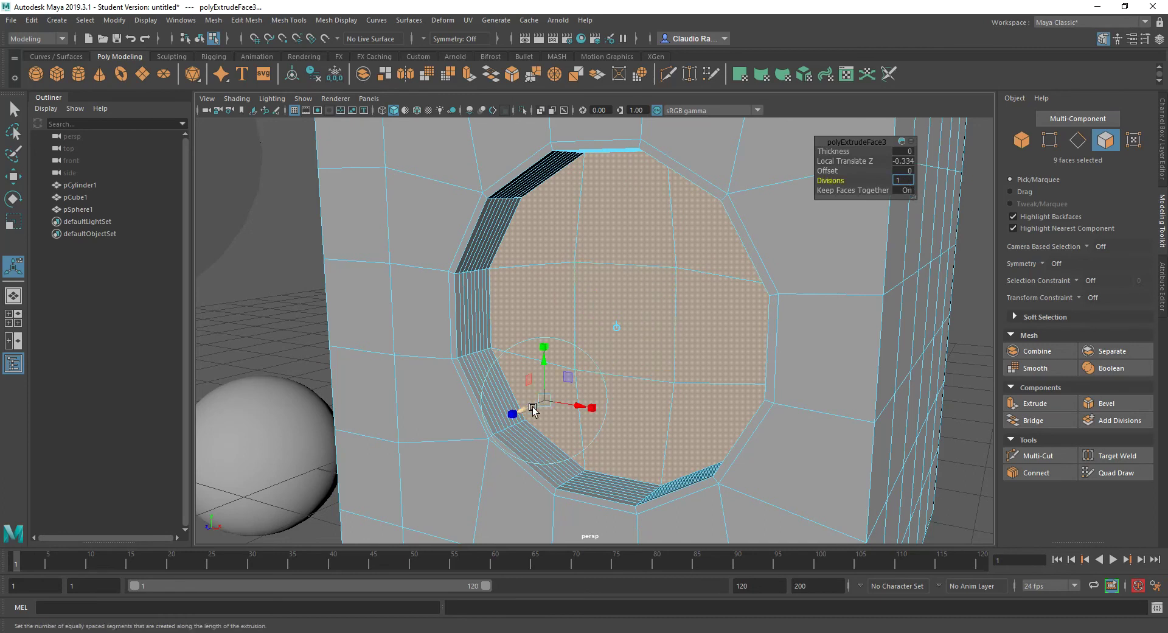
click(904, 162)
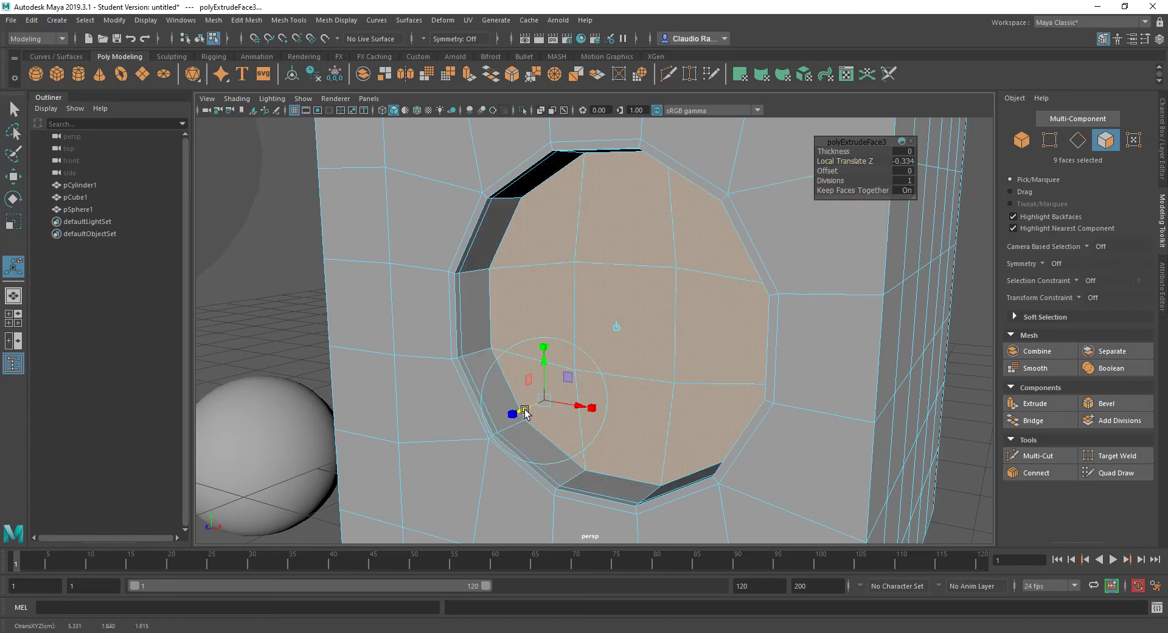
Add a thin supporting extrusion at the recess floor with a Local Translate Z of about -0.034 and 1 division
key(ctrl+e)
drag(521, 413, 524, 408)
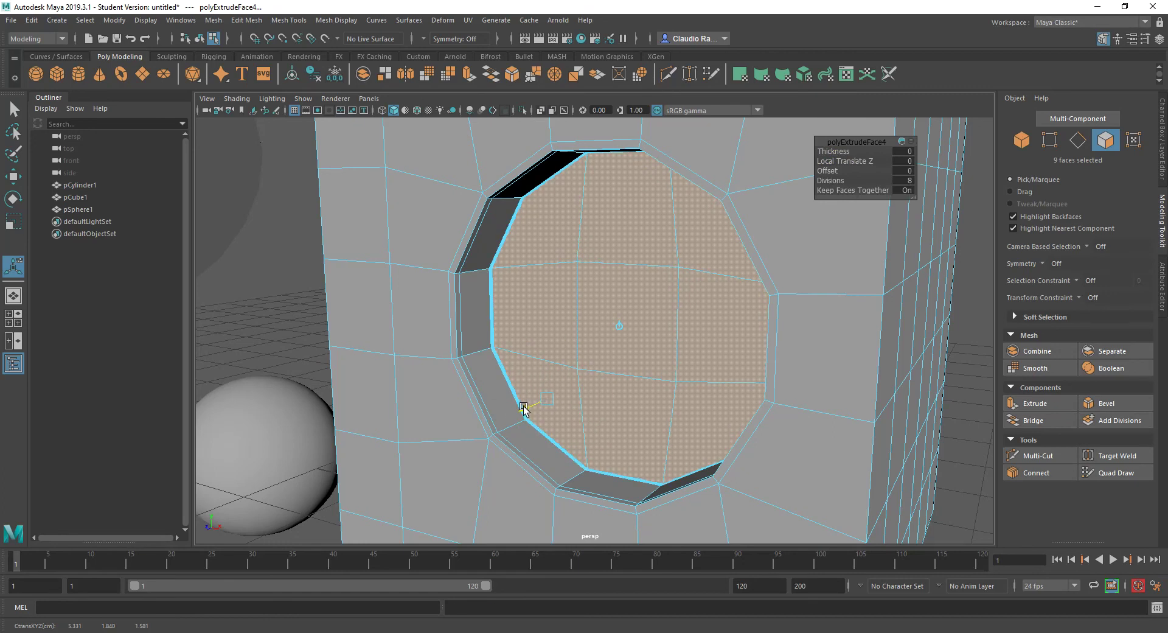
click(905, 180)
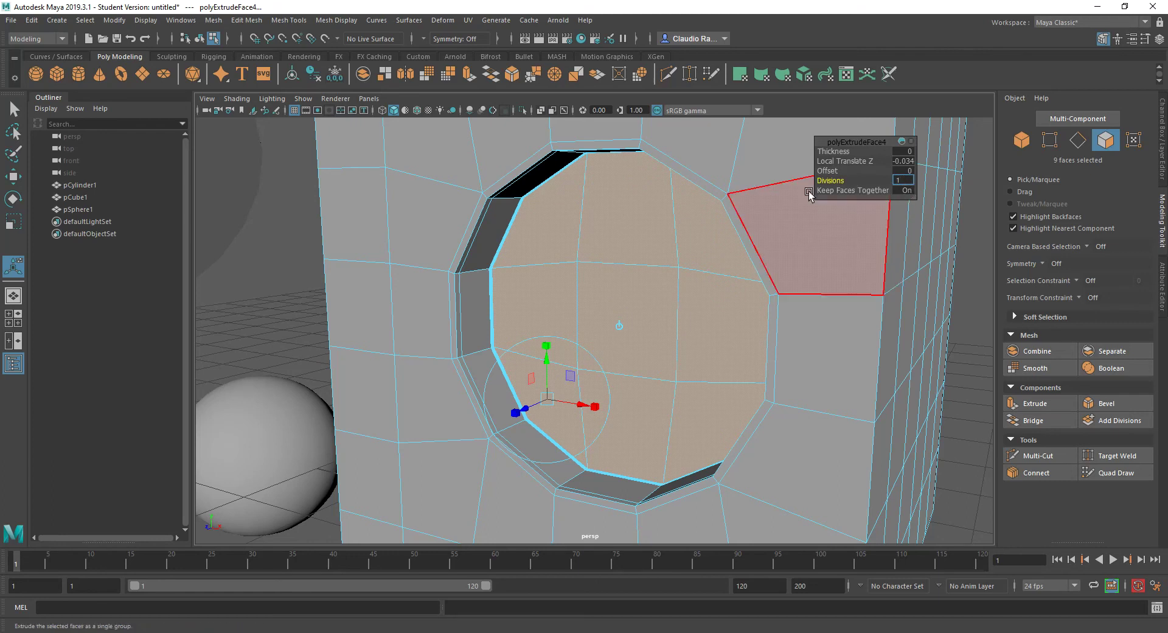
key(shift+Tab)
key(shift+Tab)
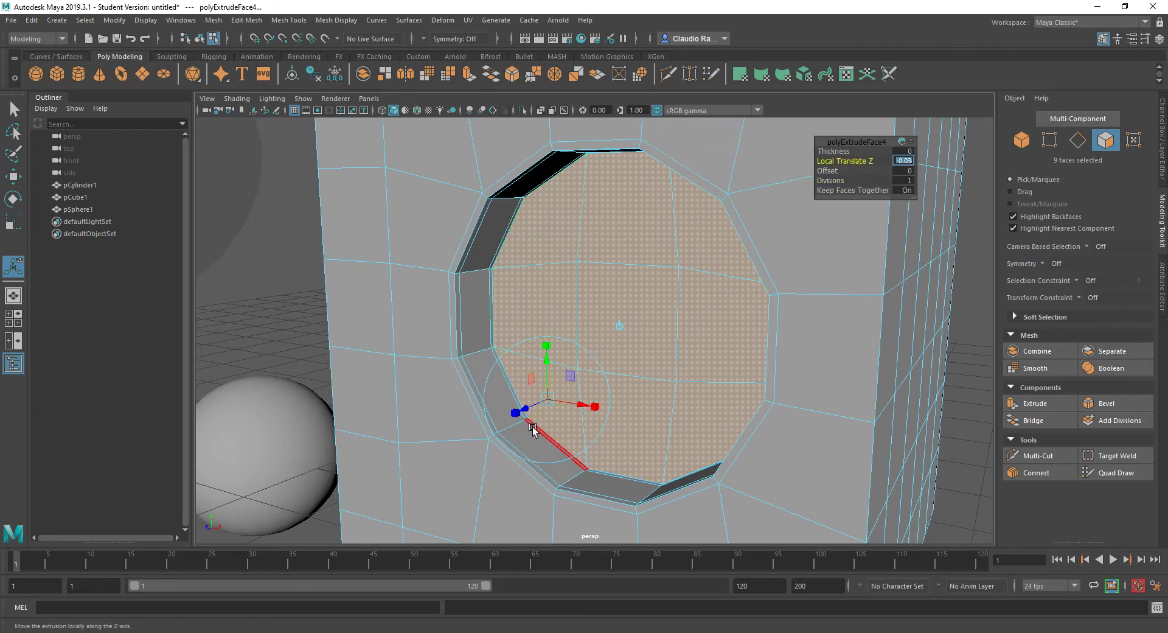
Extrude the recess floor faces with 1 division and a narrow Offset, trying 0.05 first and reducing it
click(1044, 403)
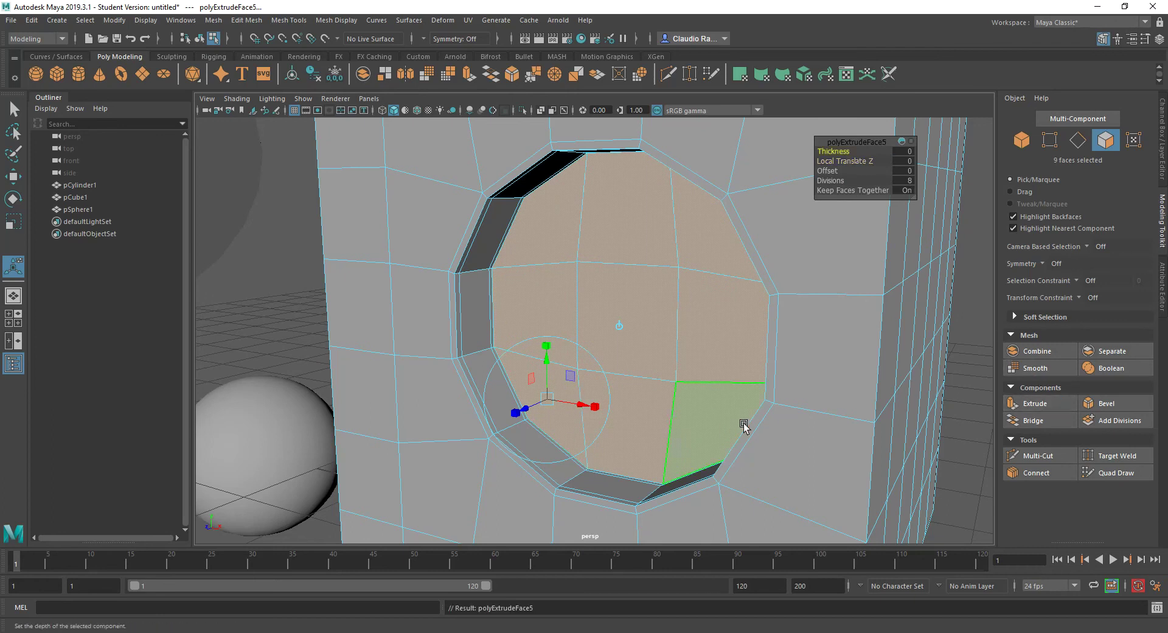
click(911, 182)
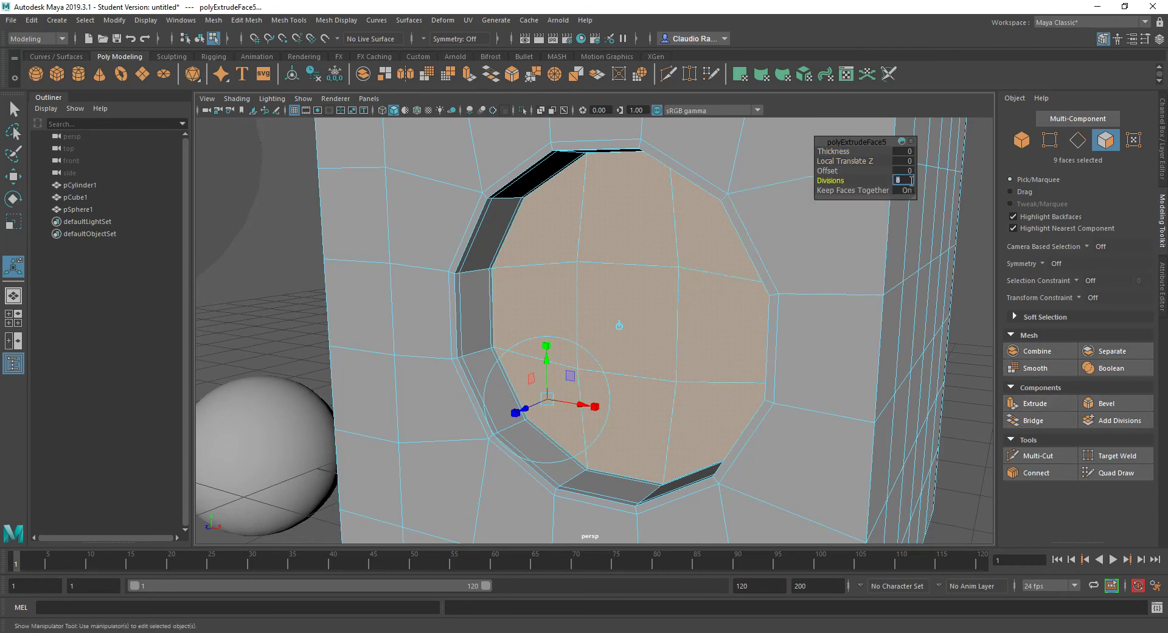
text(1)
click(829, 171)
middle_drag(829, 171, 834, 175)
double_click(905, 171)
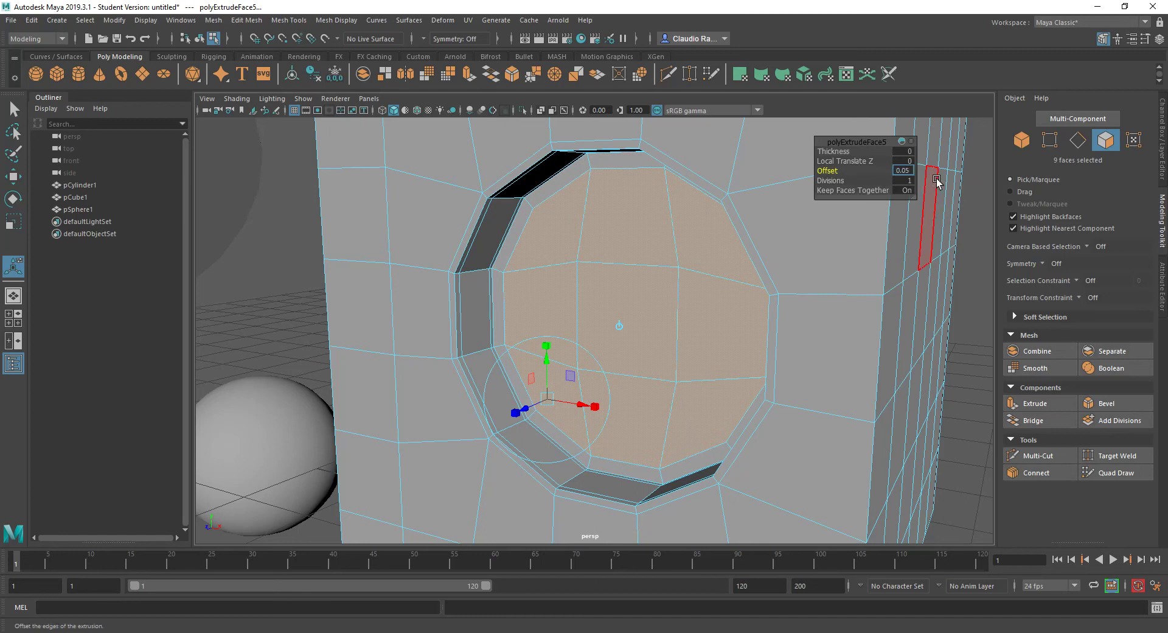
key(Return)
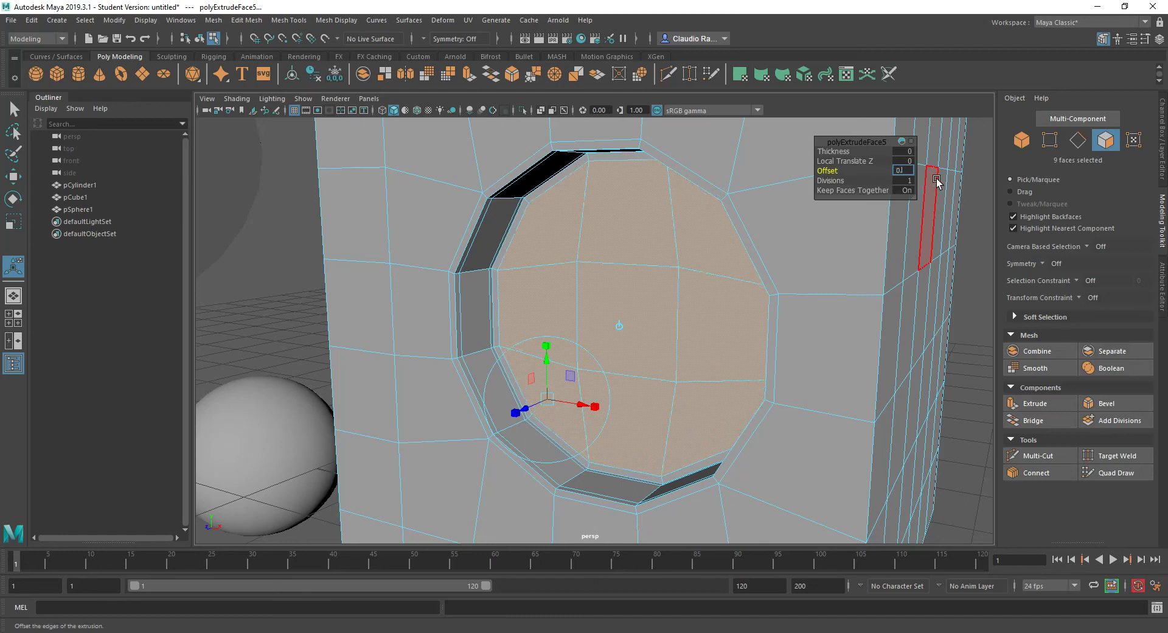
key(Return)
Switch to the Move tool, turn on the cube's smooth mesh preview and return it to object mode with nothing selected
click(13, 176)
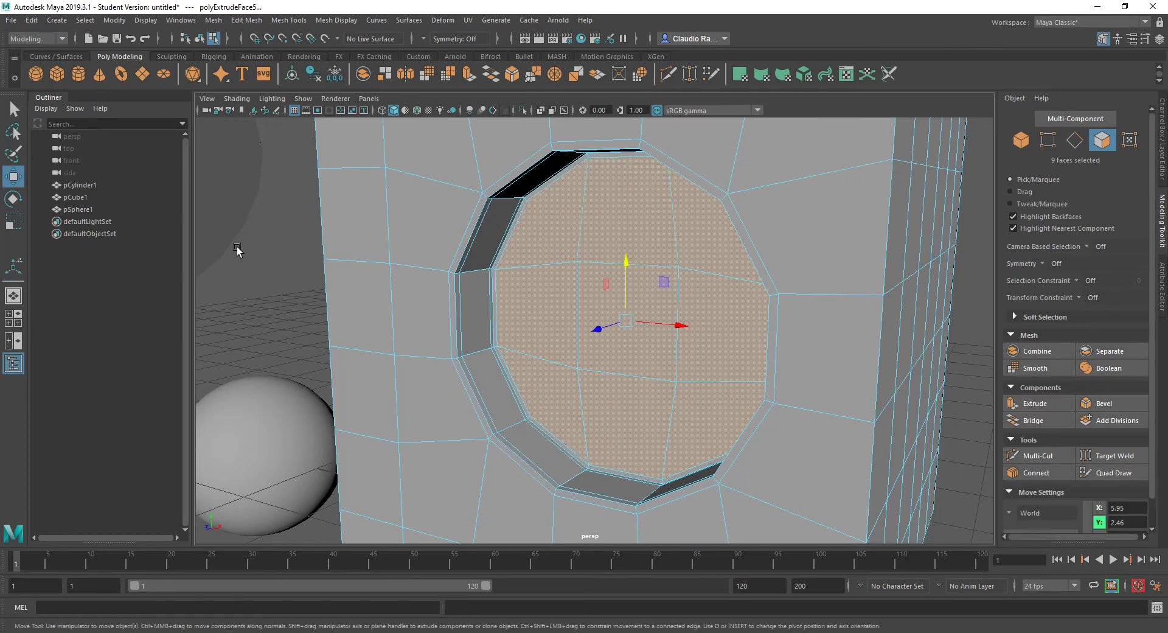
click(358, 252)
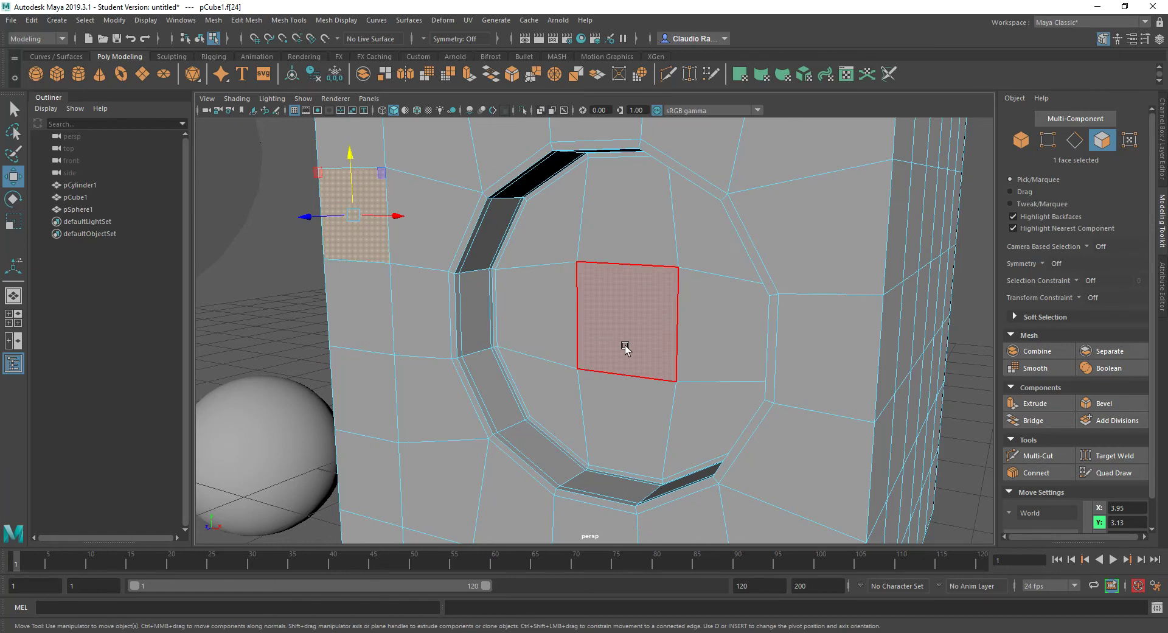
key(3)
click(326, 263)
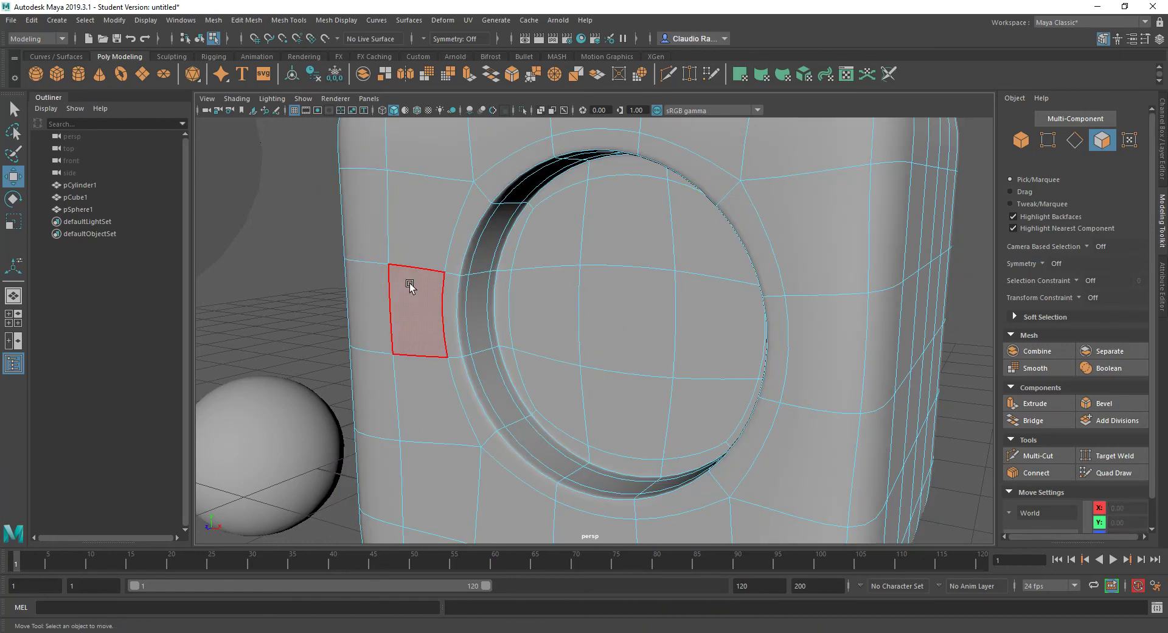
right_drag(409, 286, 468, 267)
click(316, 254)
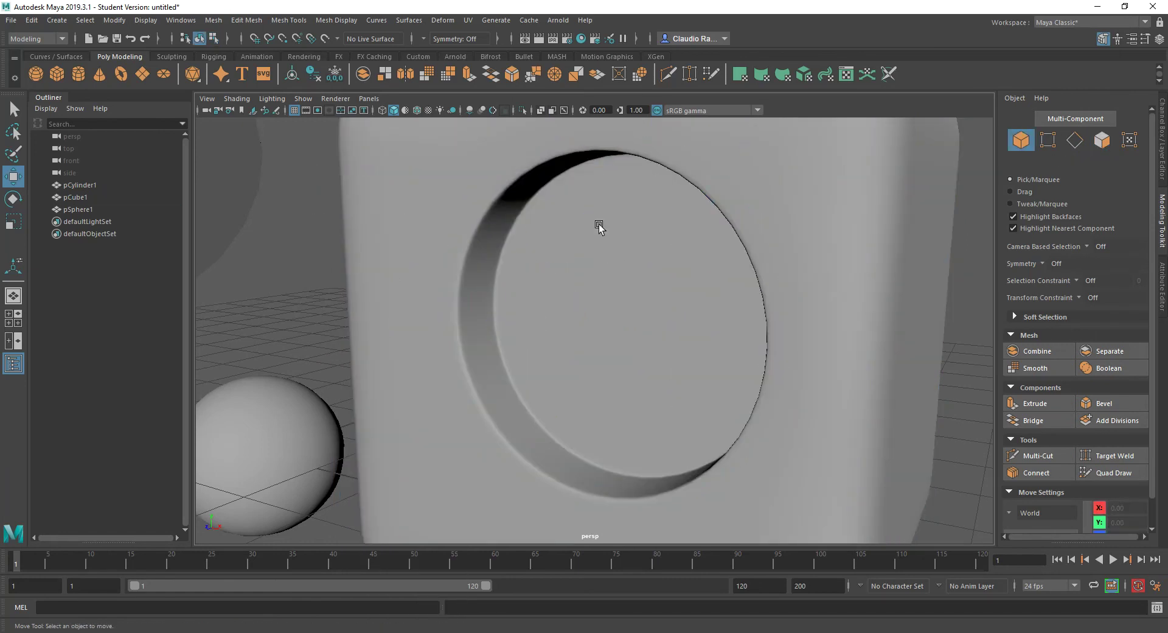
Inspect the smoothed circular recess, select the cube and turn off its smooth mesh preview
alt+drag(670, 430, 588, 440)
scroll(589, 432, down, 5)
alt+drag(751, 280, 684, 331)
alt+drag(540, 309, 602, 317)
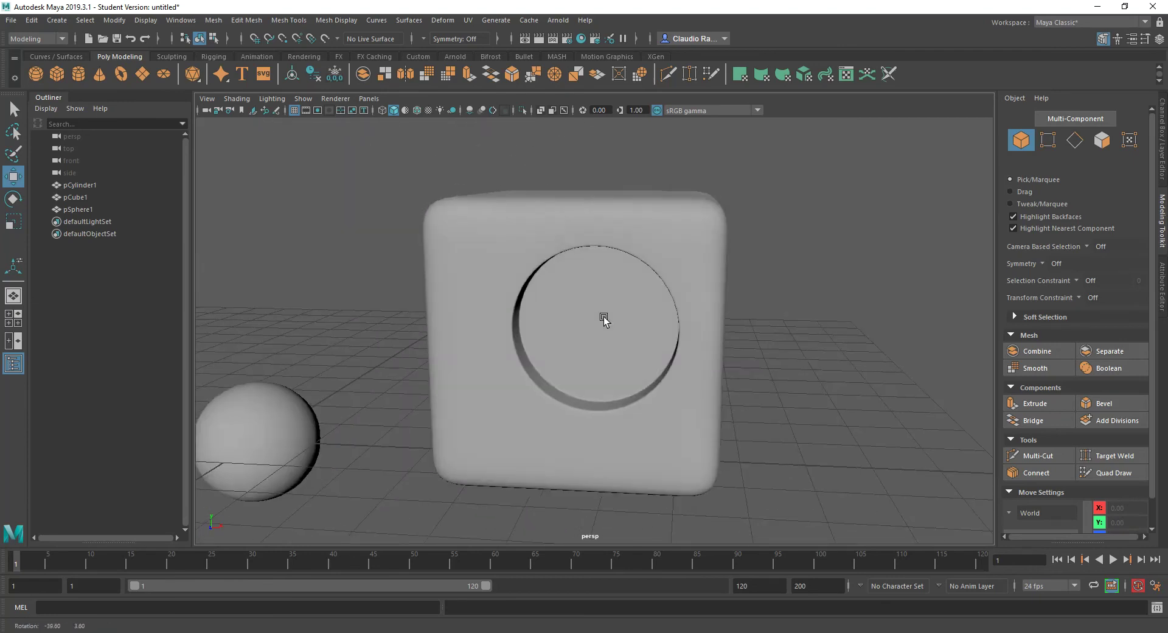
alt+drag(621, 370, 585, 387)
scroll(643, 339, up, 5)
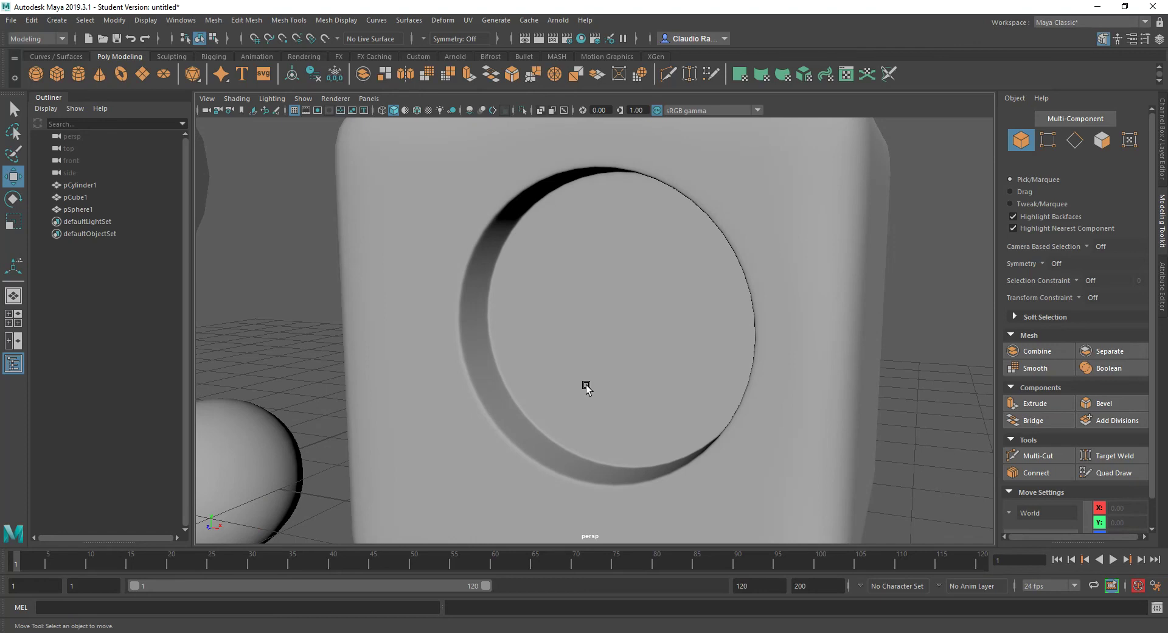
click(586, 388)
mouse_move(587, 309)
right_down()
mouse_move(654, 301)
mouse_move(600, 315)
mouse_move(608, 306)
mouse_move(605, 323)
right_up()
key(1)
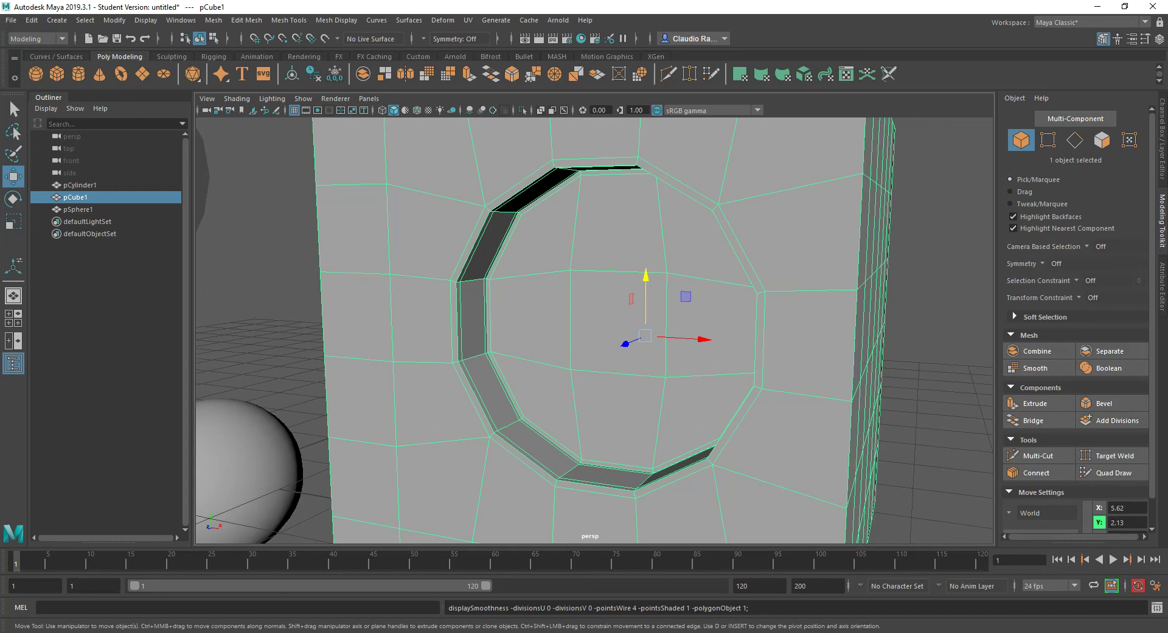
Select the tilted, narrow-waisted cylinder instead of the cube
scroll(594, 331, down, 2)
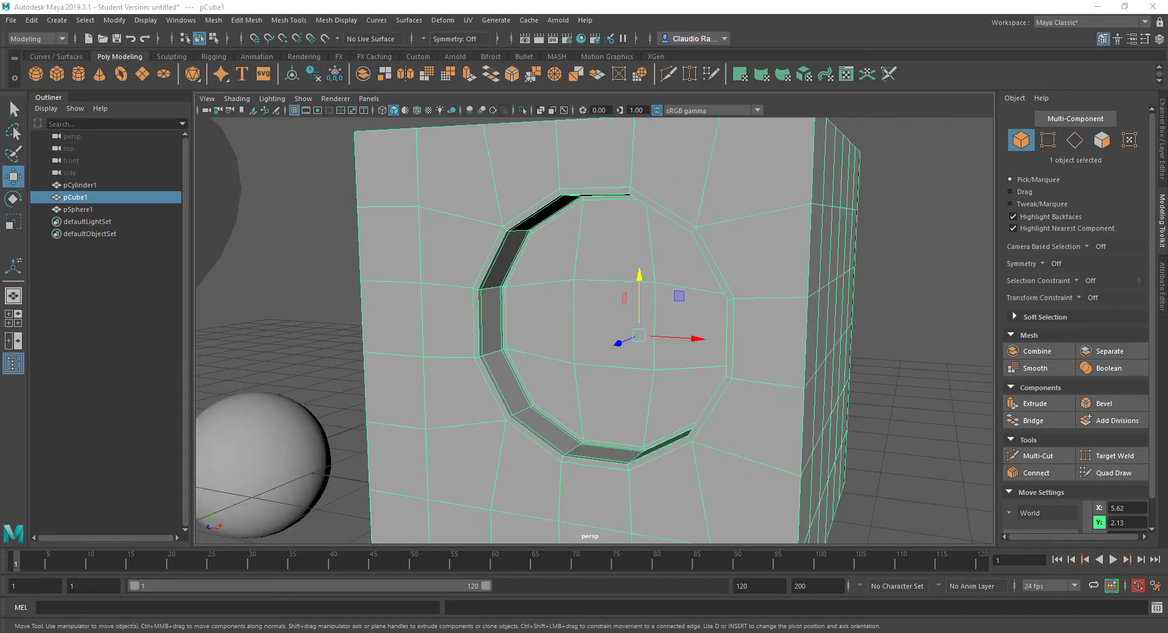
scroll(447, 333, down, 5)
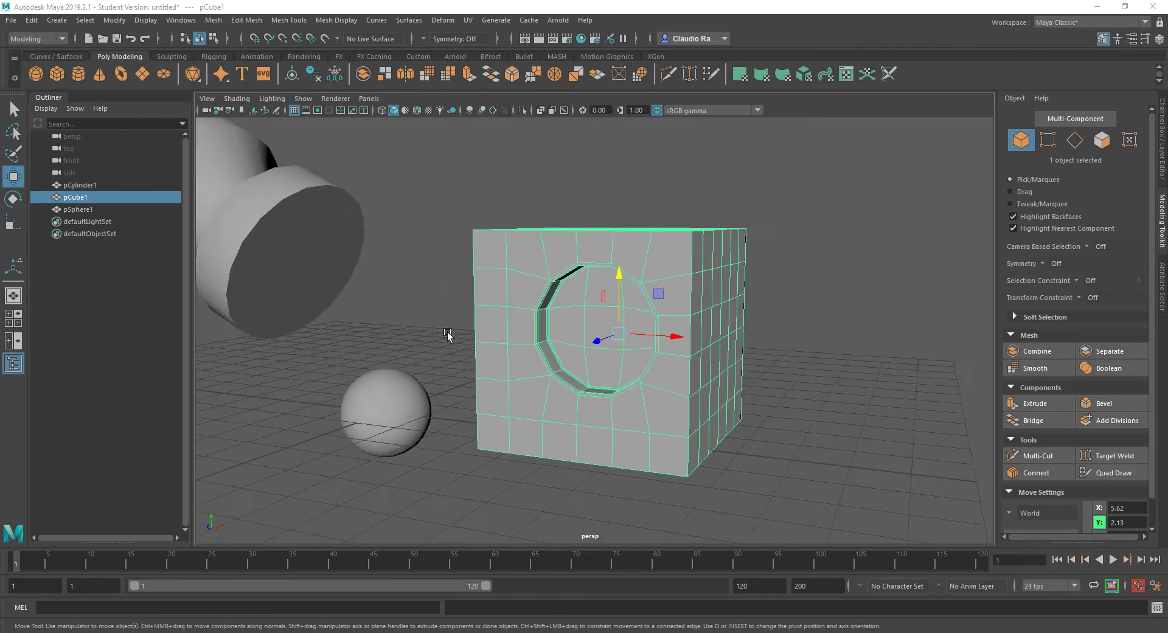
alt+drag(362, 361, 669, 385)
scroll(436, 357, down, 3)
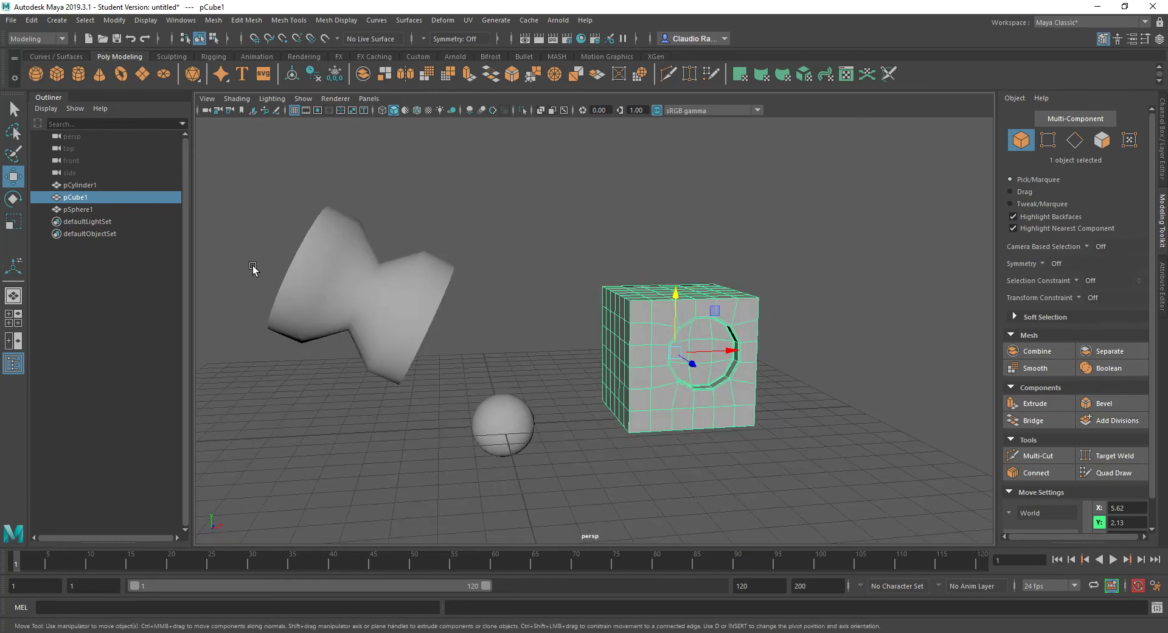
click(307, 282)
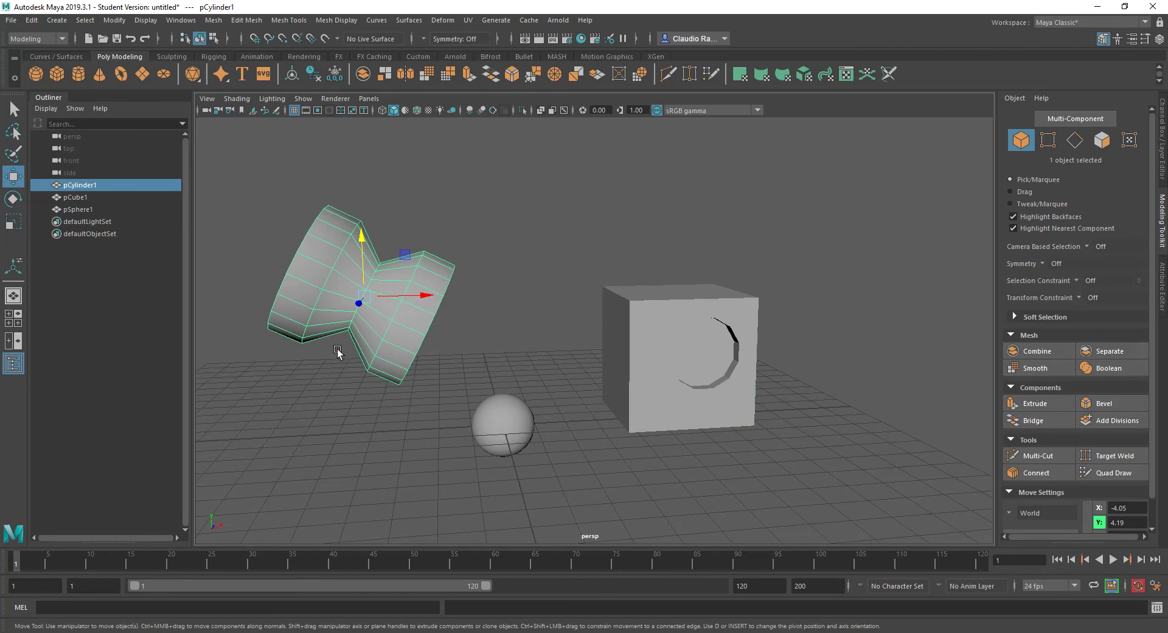
Switch the cylinder to edge component mode with the 20-edge loop around its narrow waist selected
alt+drag(337, 349, 460, 306)
alt+drag(419, 246, 484, 325)
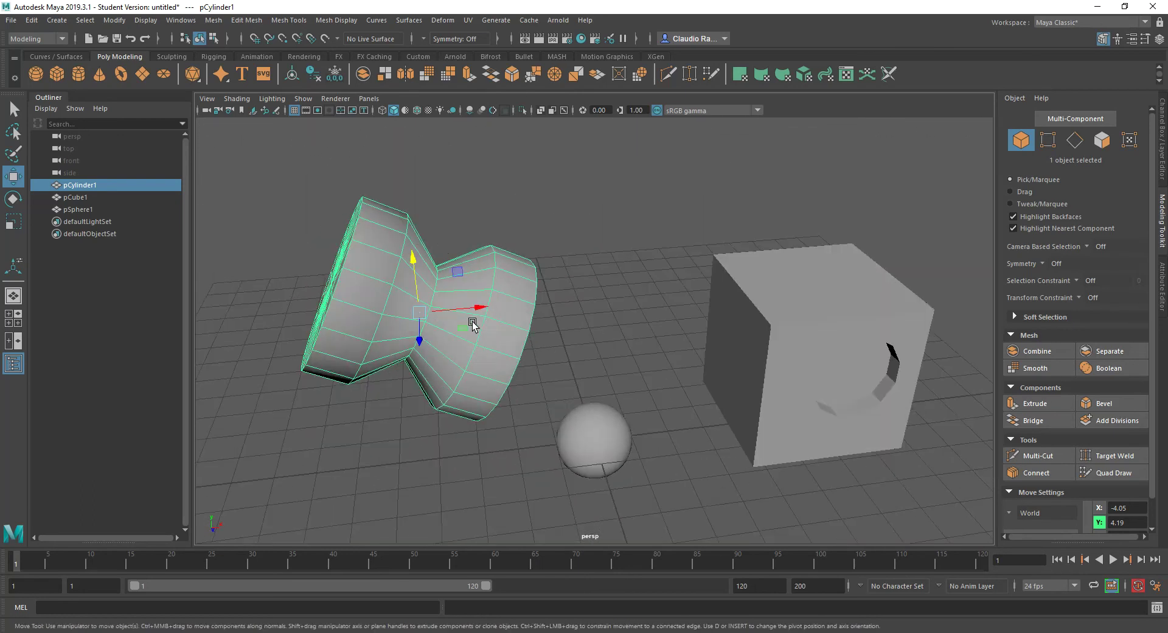
right_click(431, 298)
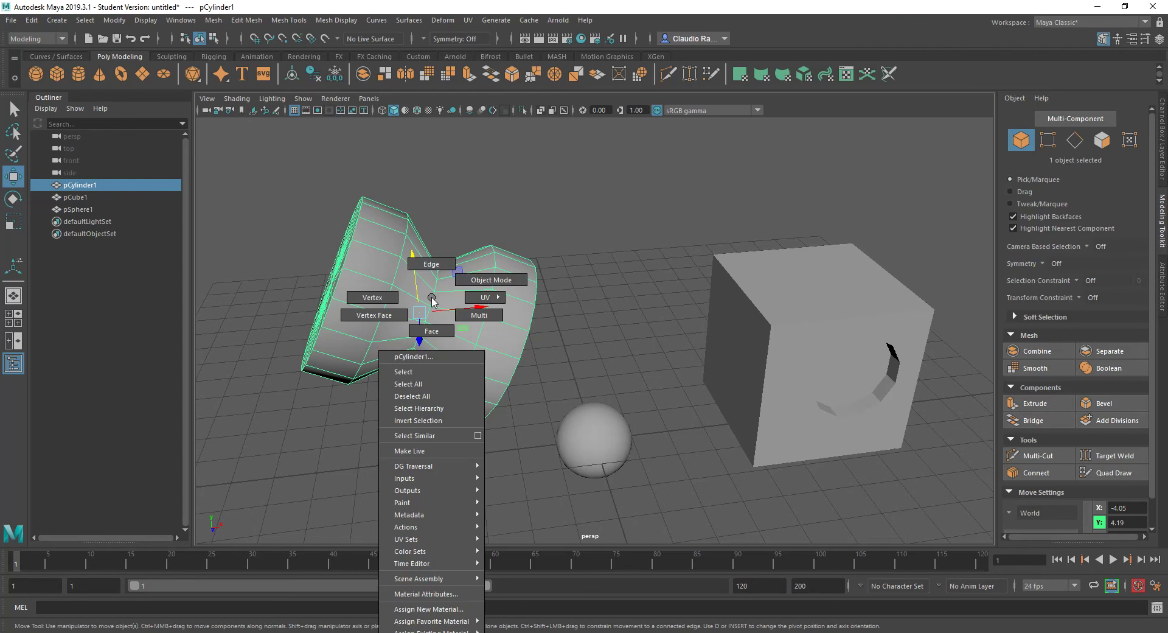
click(446, 267)
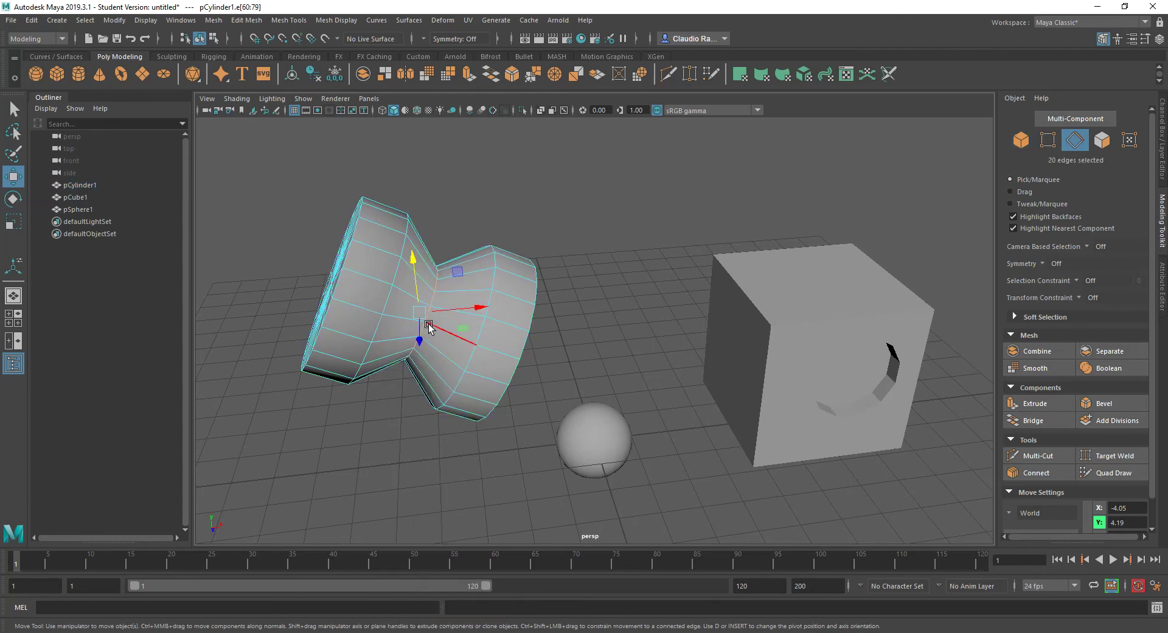
alt+drag(429, 327, 431, 294)
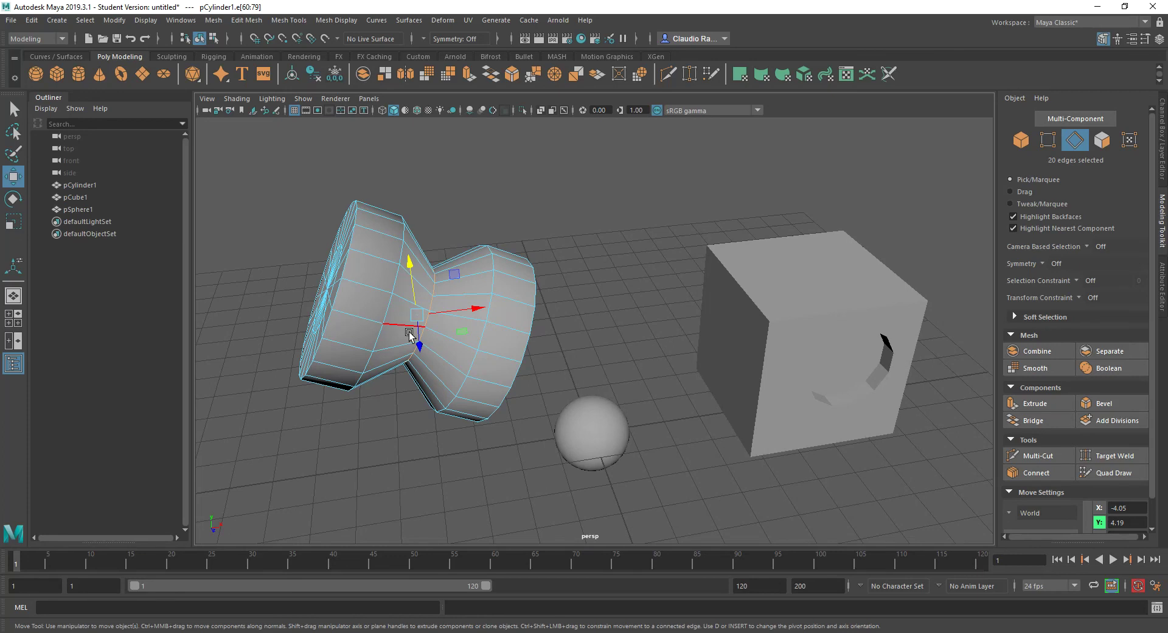
Try widening the waist edge loop by scaling it uniformly to about 1.95 times, and undo the scaling
key(e)
key(r)
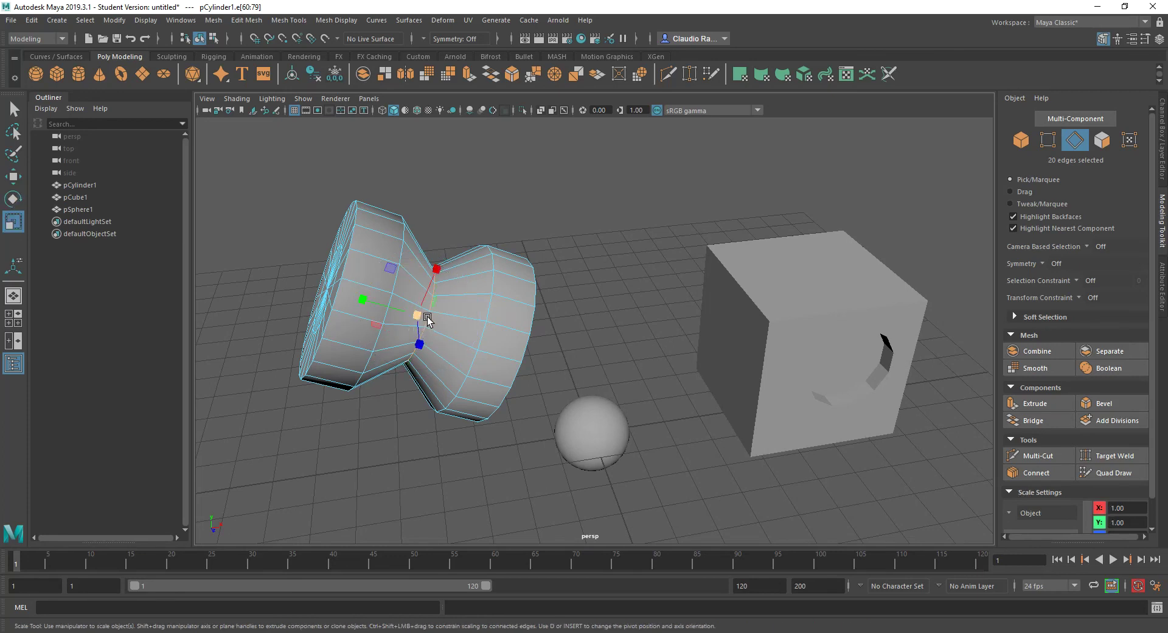
drag(427, 321, 482, 260)
key(ctrl+z)
key(ctrl+z)
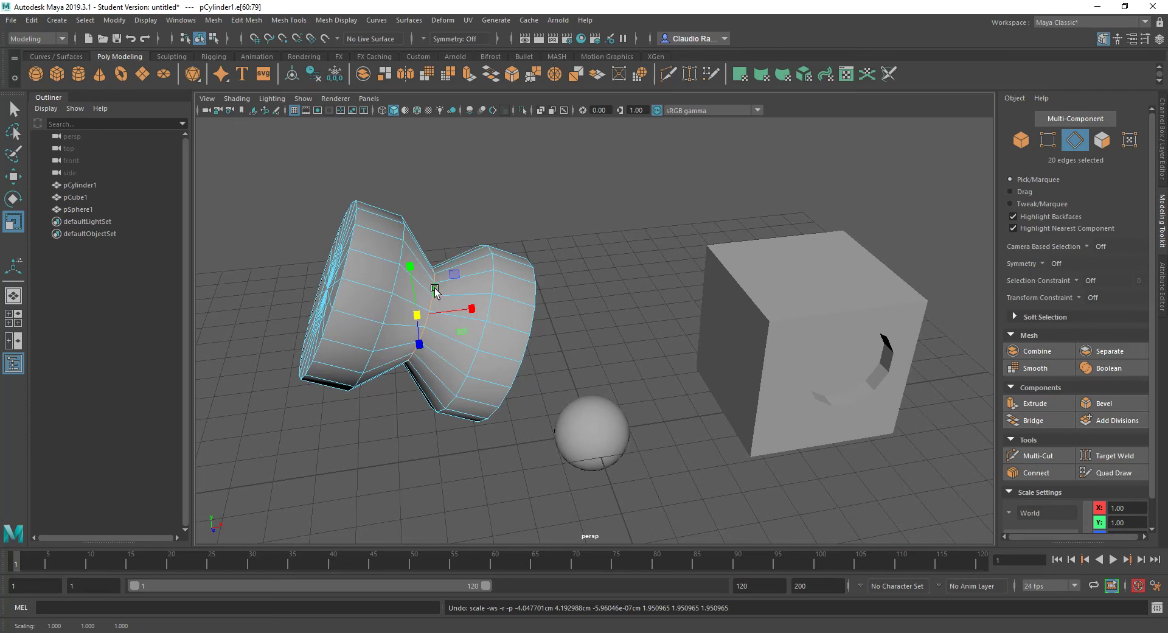
Apply Edit Edge Flow to the waist edge loop to fit it to the surrounding cylinder surface, and inspect the straightened sides
shift+right_drag(436, 291, 412, 410)
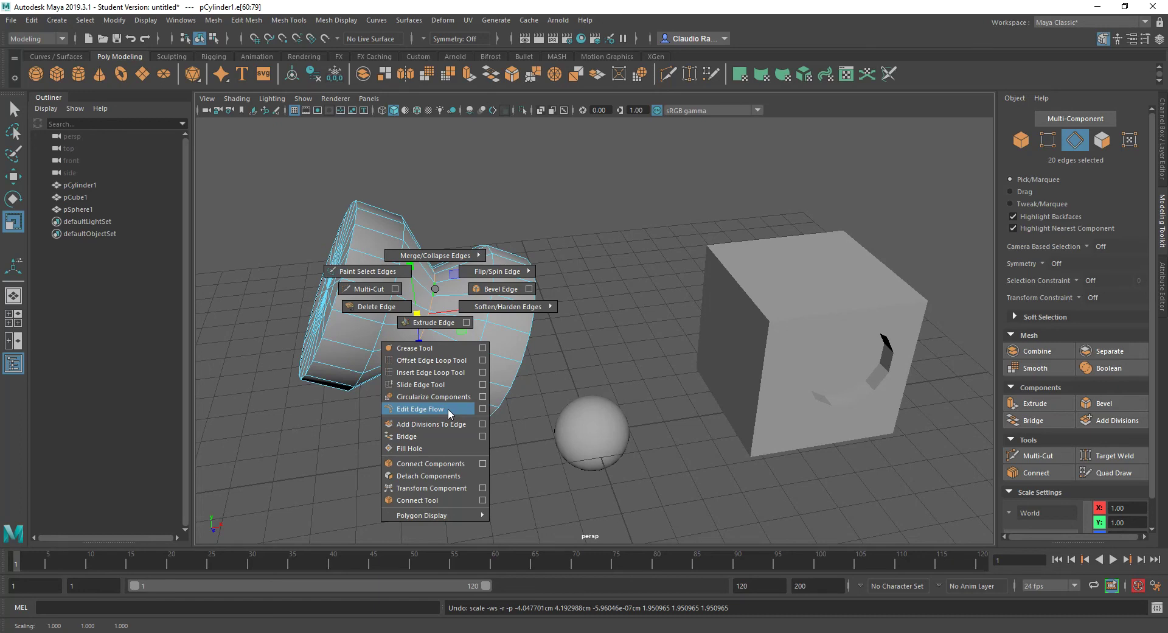
shift+right_drag(448, 408, 448, 409)
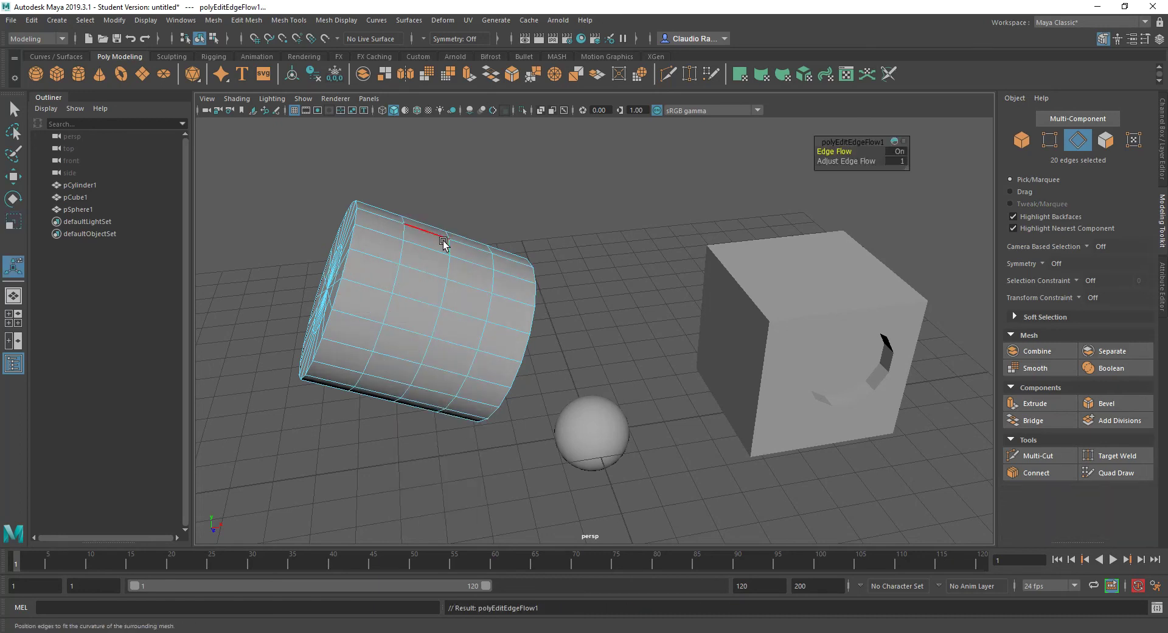
alt+drag(404, 404, 467, 342)
alt+drag(469, 402, 534, 372)
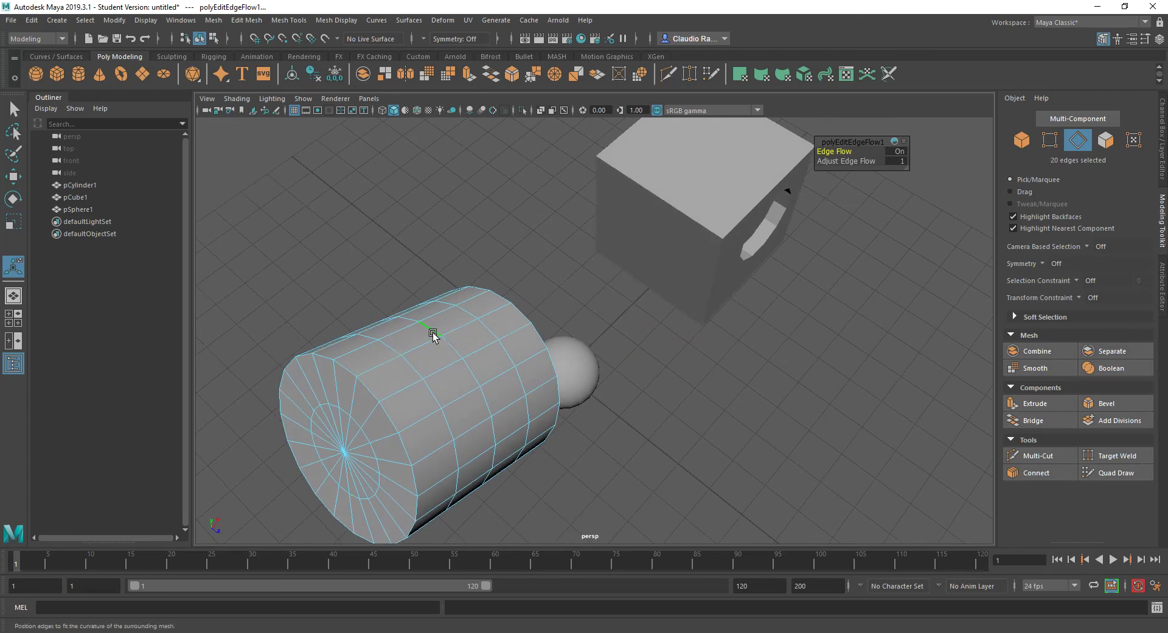
alt+drag(449, 391, 444, 339)
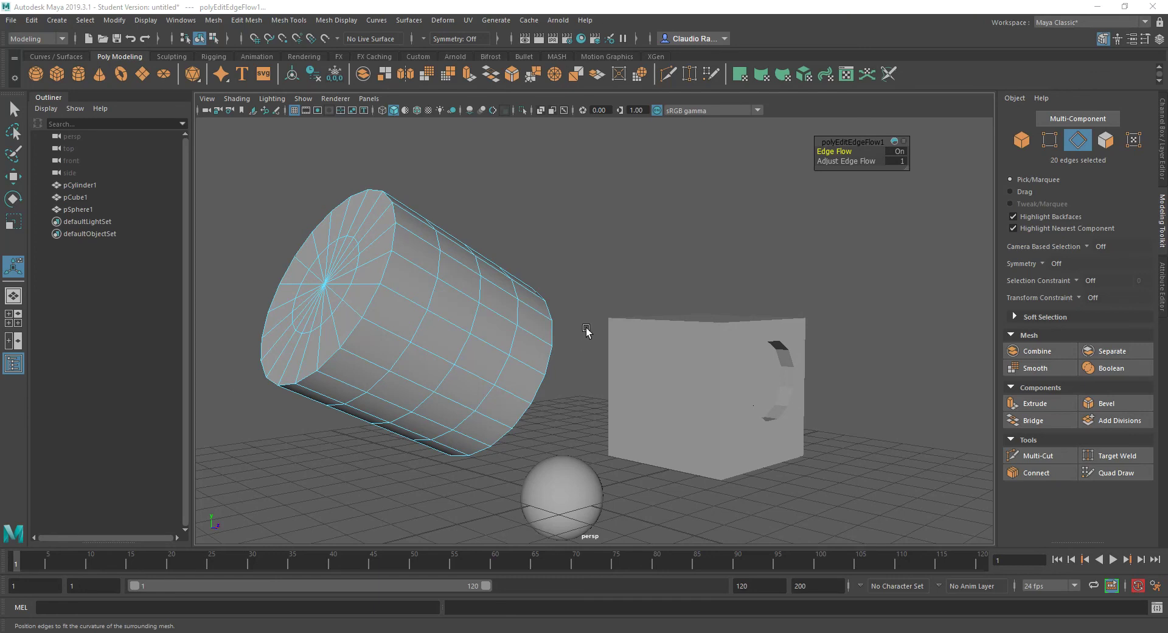
alt+drag(586, 331, 842, 401)
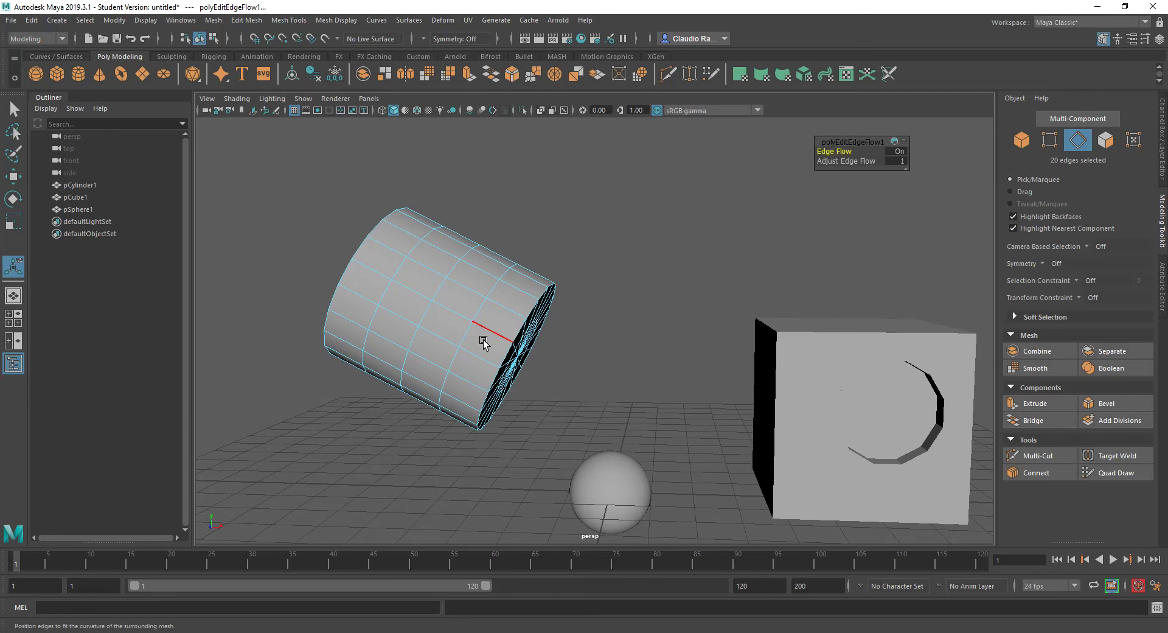
right_drag(484, 310, 484, 344)
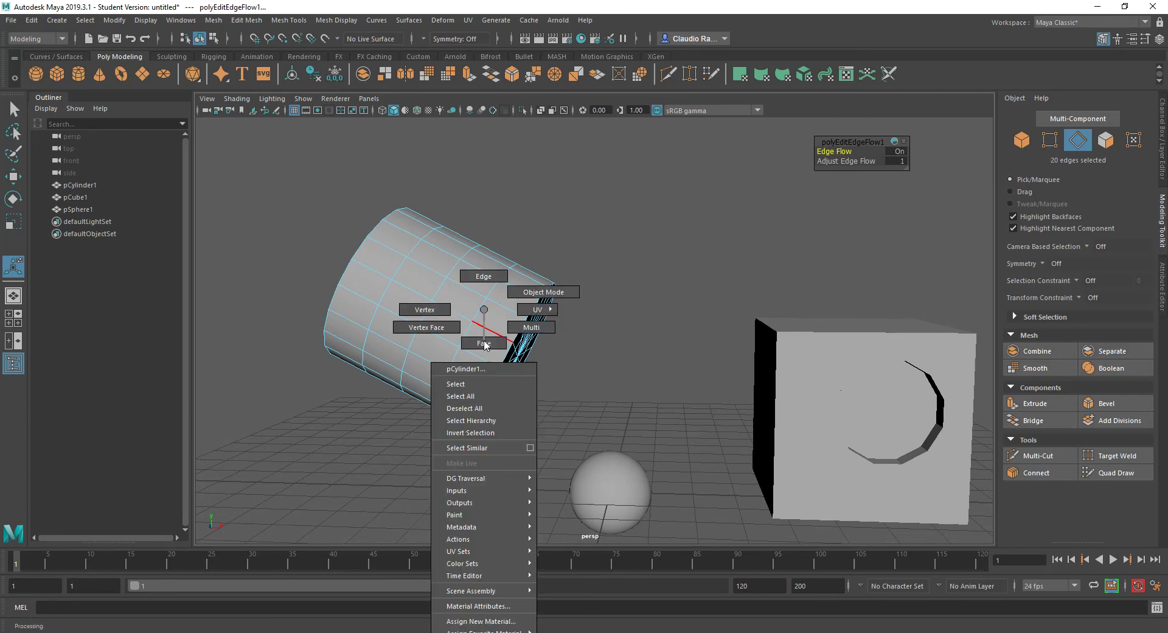
click(485, 309)
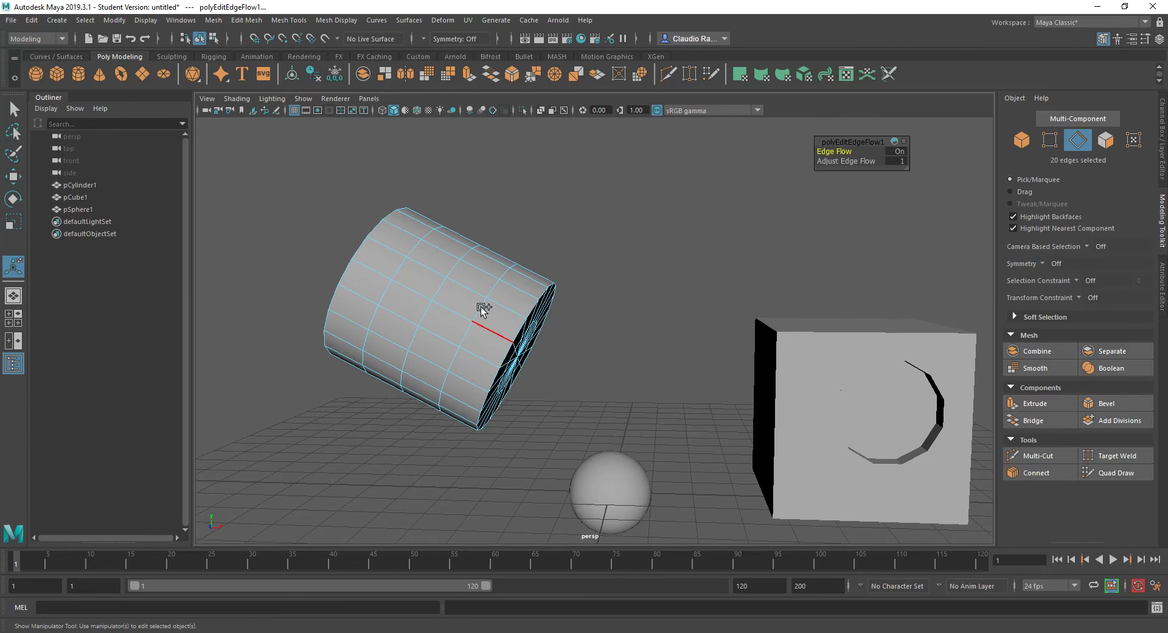
shift+right_click(483, 309)
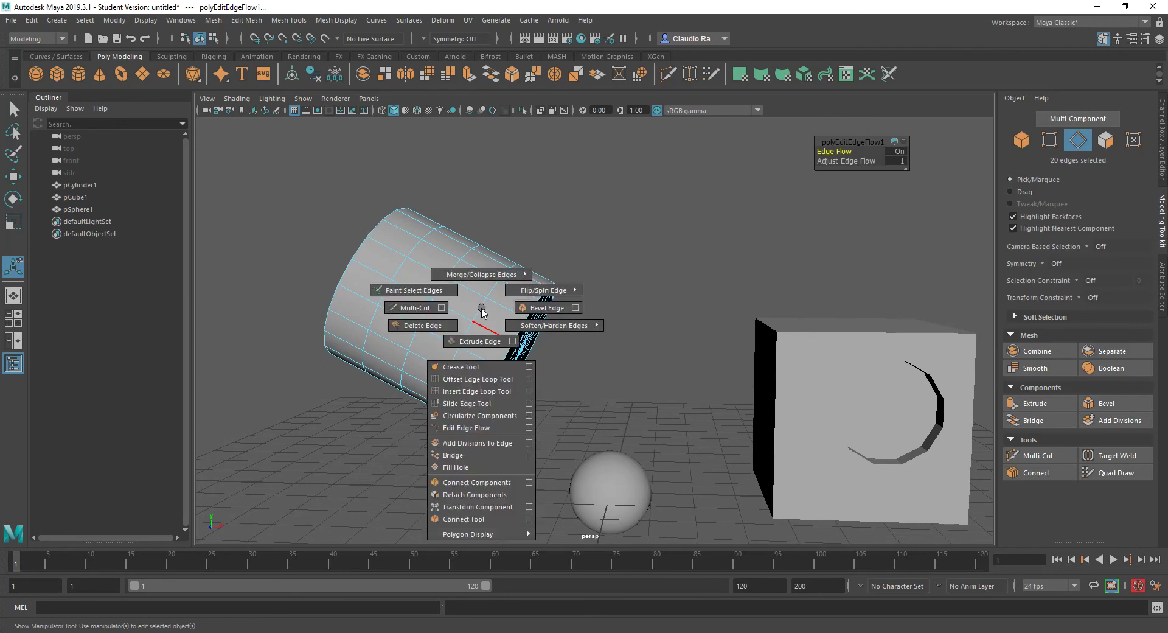
click(482, 310)
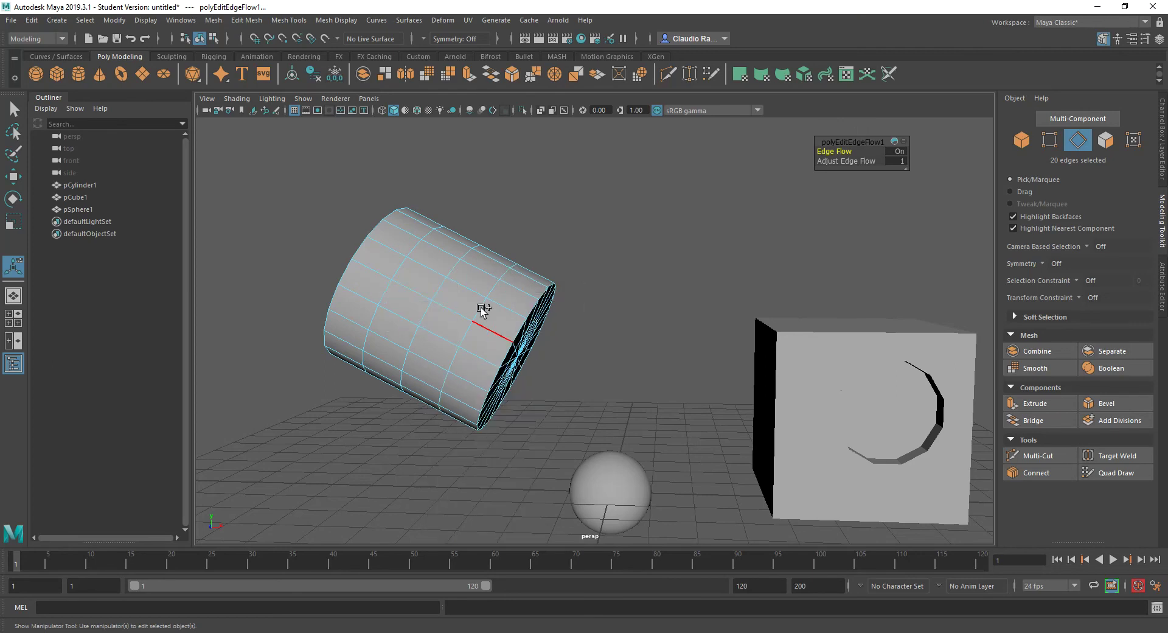